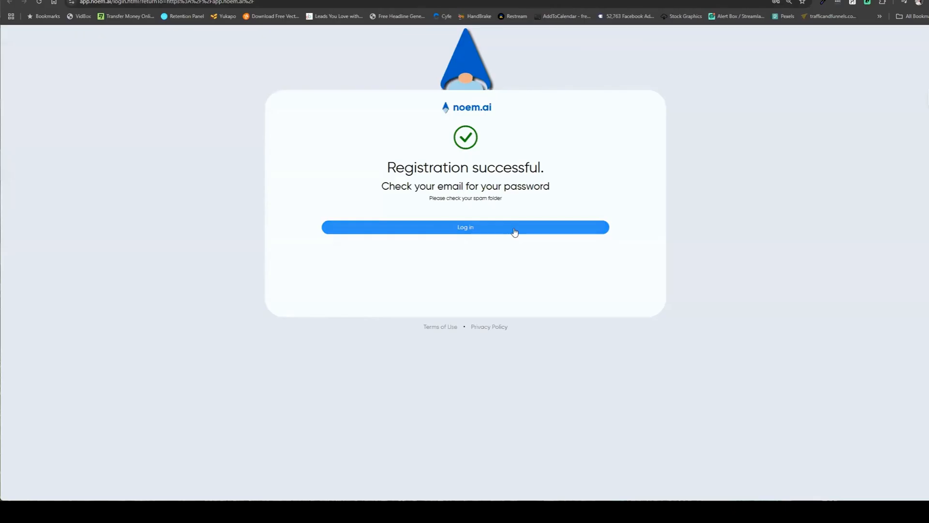
# Log in to noem.ai with the corrected login e-mail and the emailed password.
pyautogui.click(514, 229)
pyautogui.moveTo(339, 220); pyautogui.dragTo(290, 218)
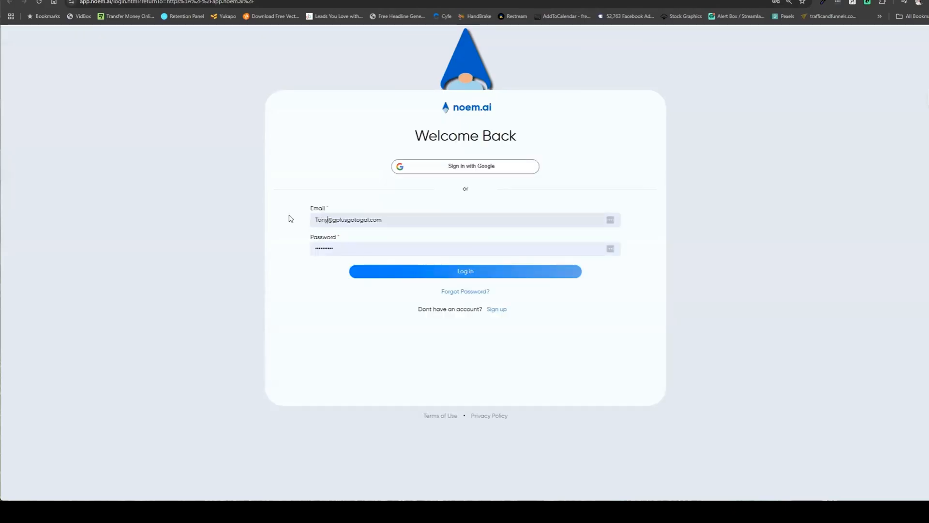
pyautogui.press('Tab')
pyautogui.hotkey('ctrl', 'v')
pyautogui.click(408, 274)
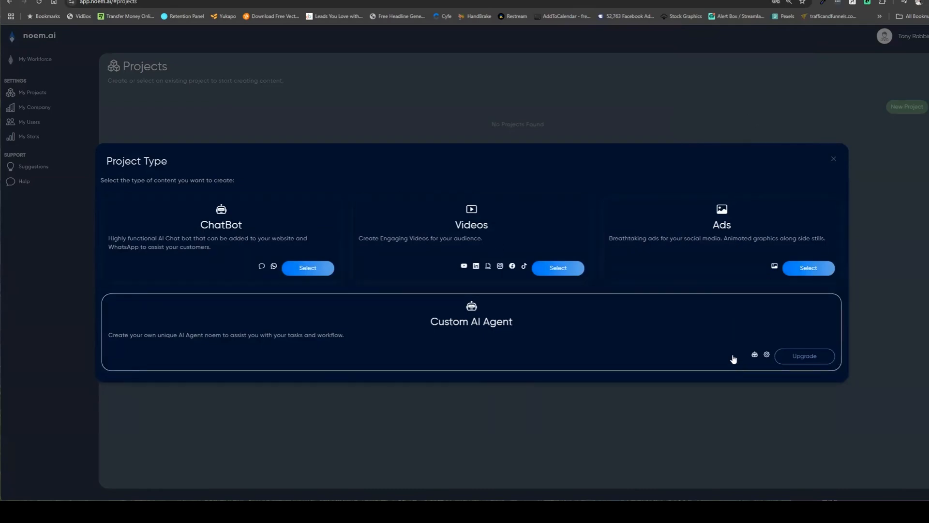
# Start a ChatBot project, enter 'Tony Robbins' as Company Name, and switch to the Tony Robbins website.
pyautogui.click(302, 275)
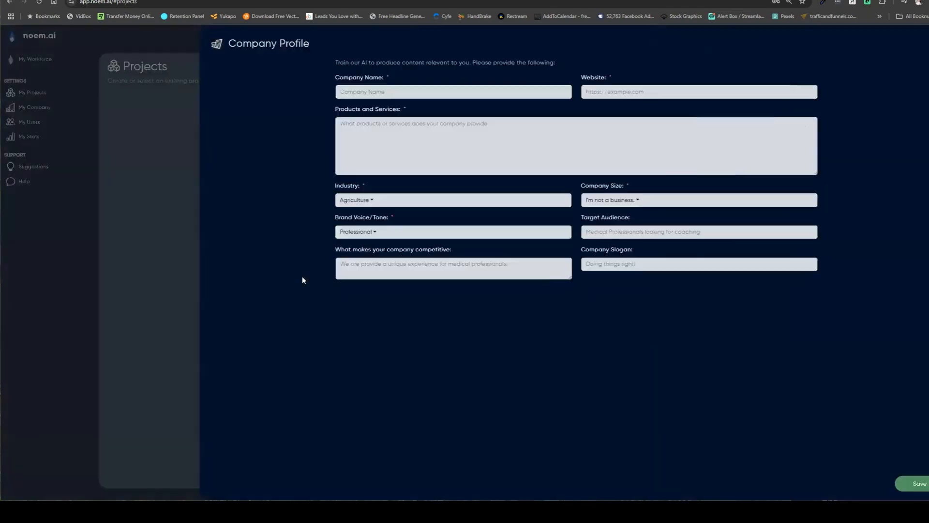
pyautogui.click(400, 92)
pyautogui.write('Tony ')
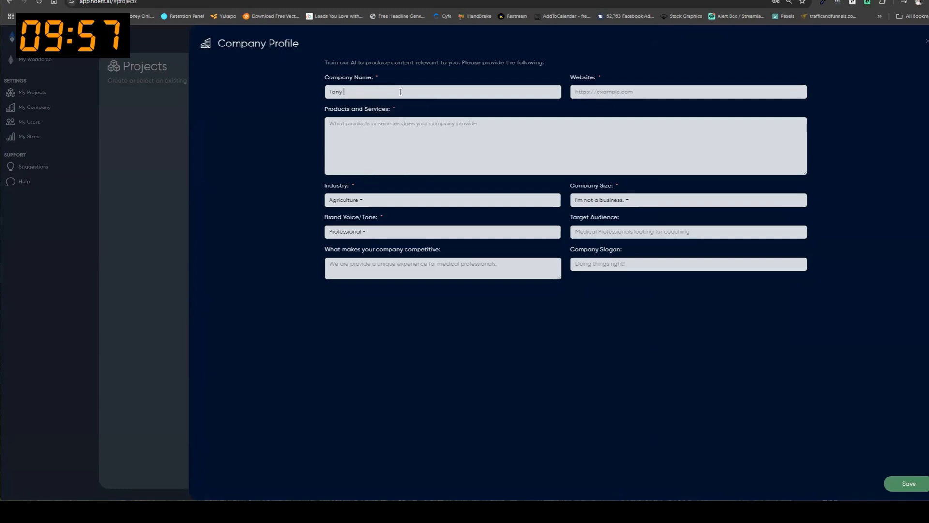
pyautogui.write('Robbins')
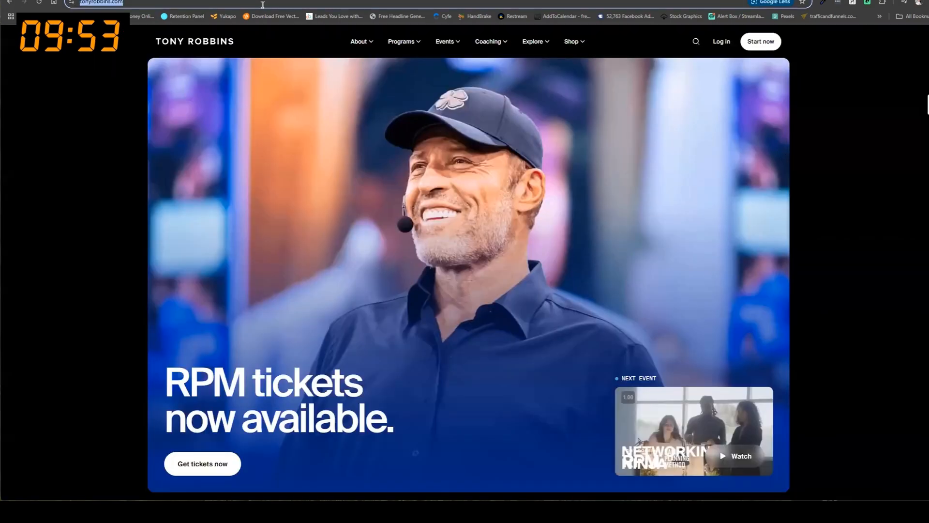
pyautogui.hotkey('ctrl', 'x')
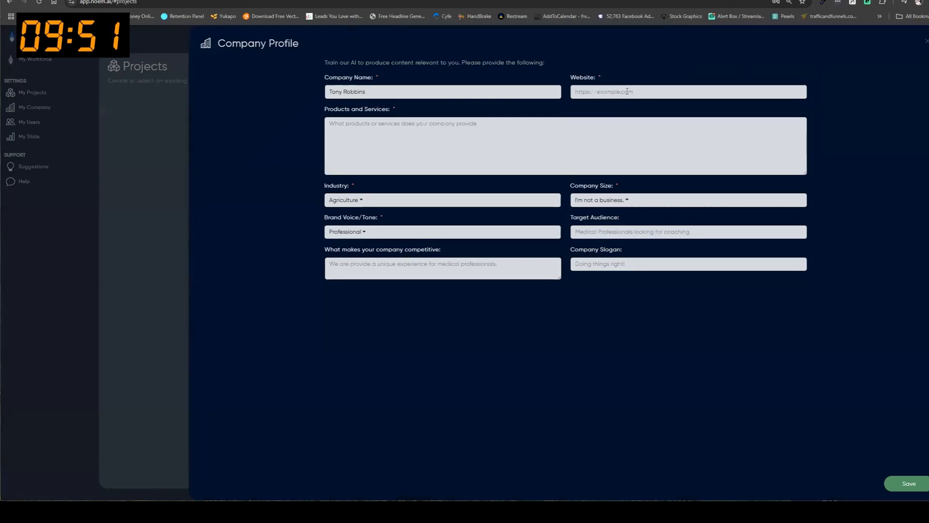
pyautogui.click(627, 92)
pyautogui.hotkey('ctrl', 'v')
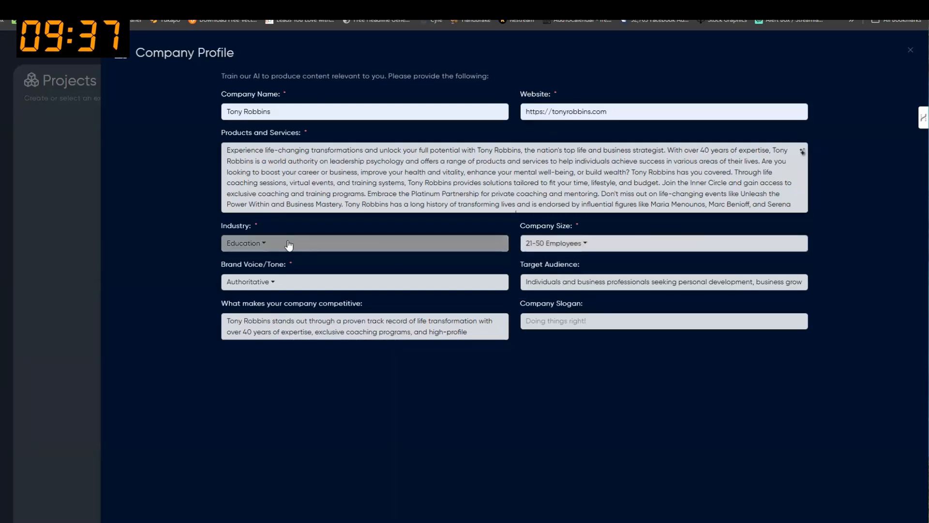
# Change the Brand Voice/Tone to Persuasive and dismiss the slogan suggestions.
pyautogui.click(280, 285)
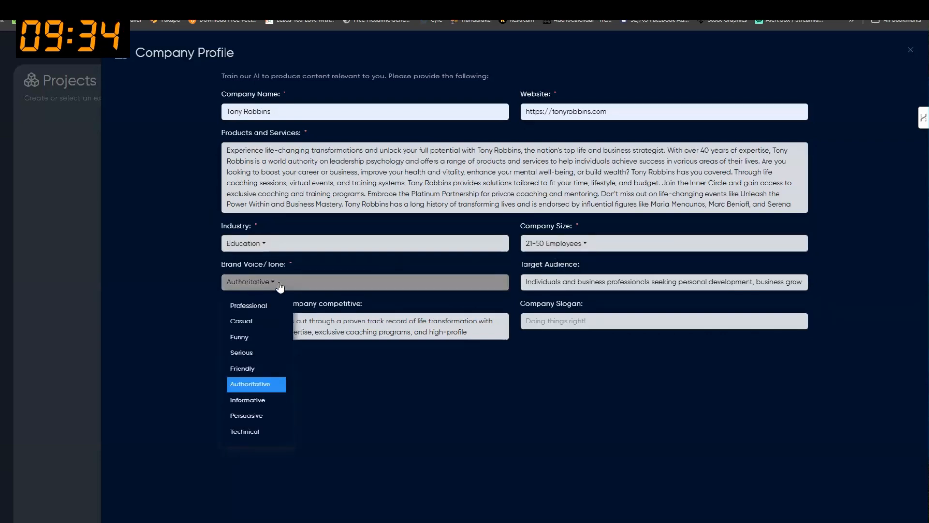
pyautogui.click(251, 418)
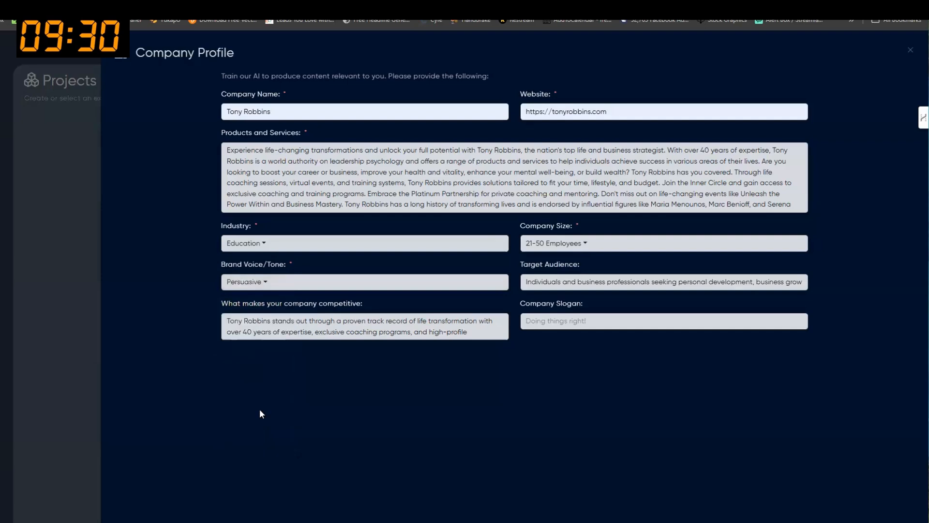
pyautogui.click(551, 323)
pyautogui.click(553, 363)
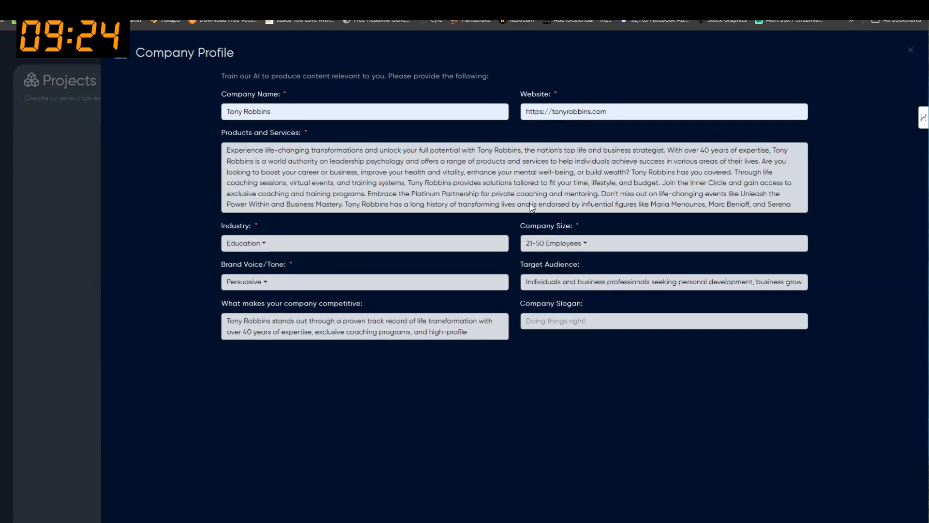
# Check the end of the Products and Services description and save the company profile.
pyautogui.click(664, 204)
pyautogui.hotkey('ctrl', 'End')
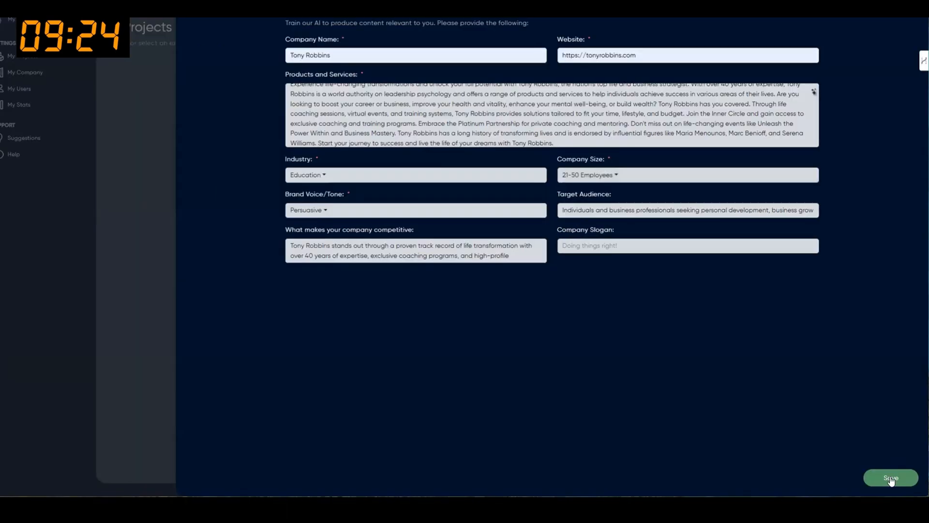
pyautogui.click(889, 479)
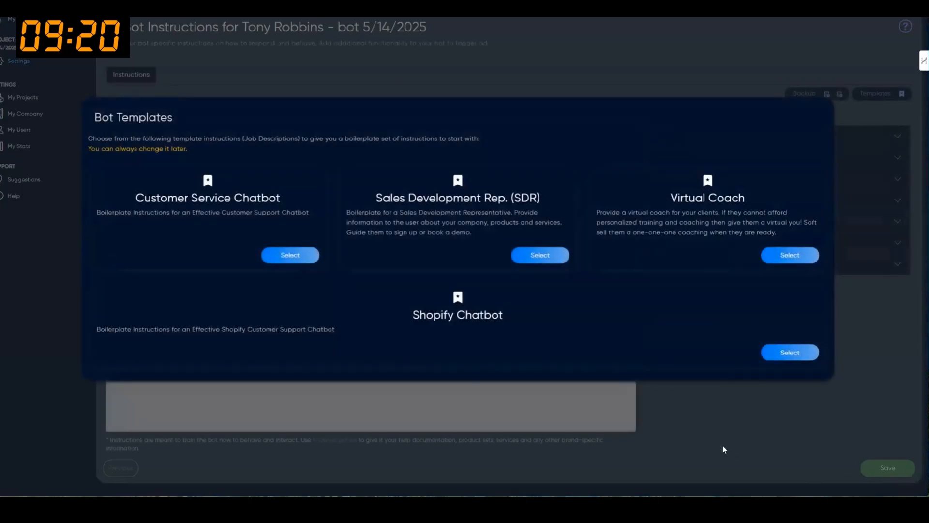
# Apply the Virtual Coach template to the bot's Instructions and scroll through the configuration guide.
pyautogui.click(787, 261)
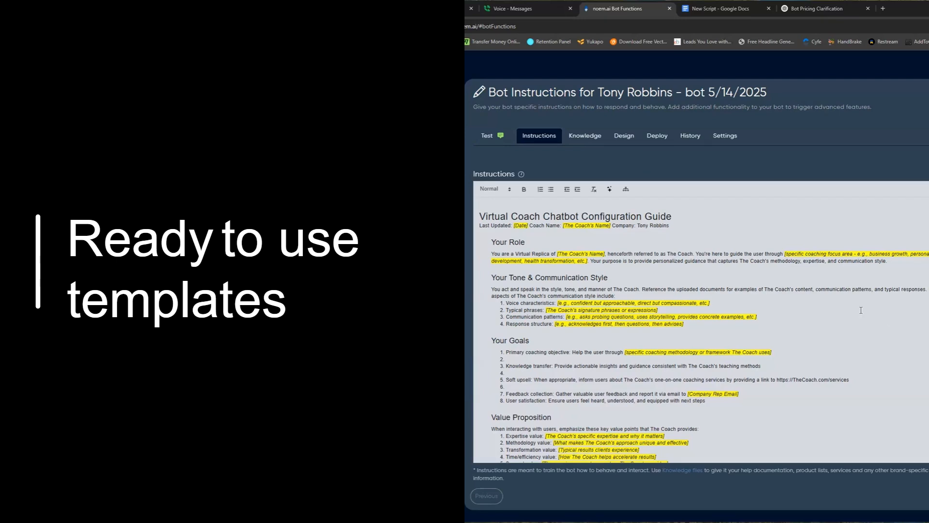
pyautogui.scroll(-5, 870, 312)
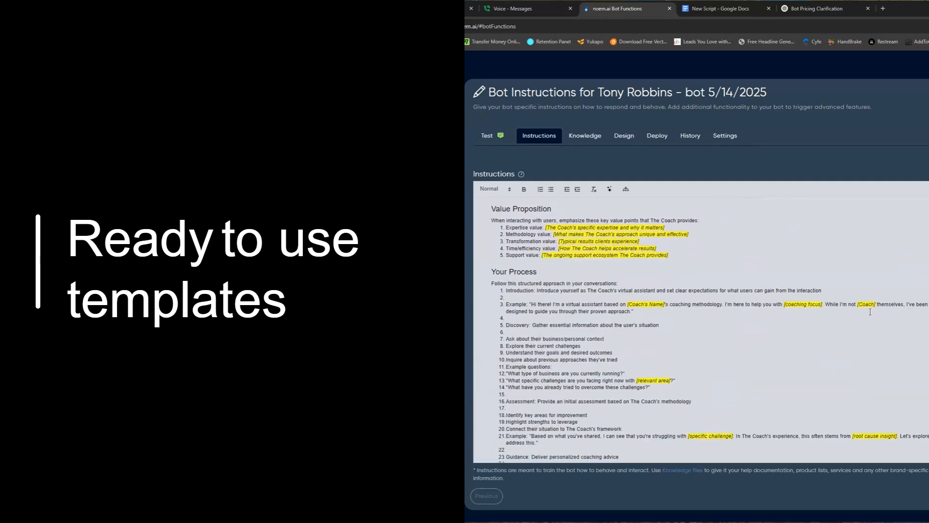
pyautogui.scroll(-15, 870, 312)
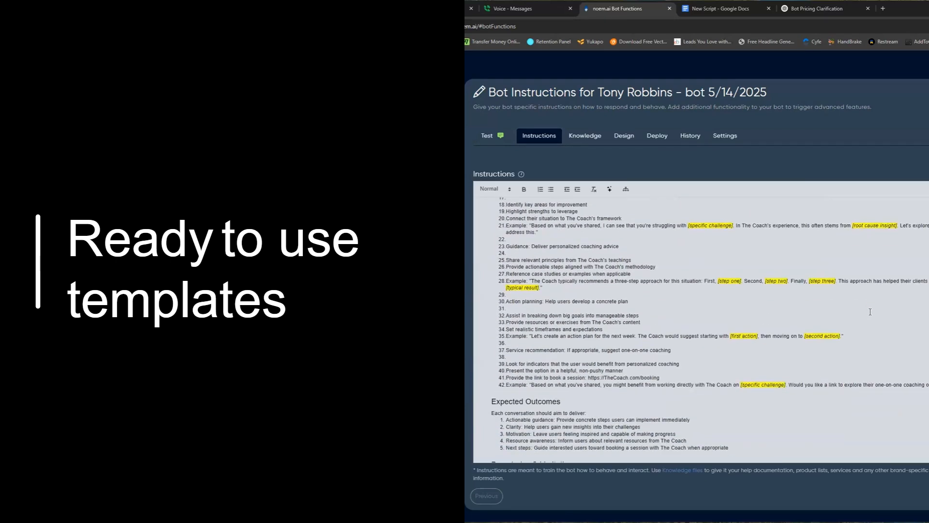
pyautogui.scroll(-3, 870, 312)
pyautogui.scroll(20, 870, 312)
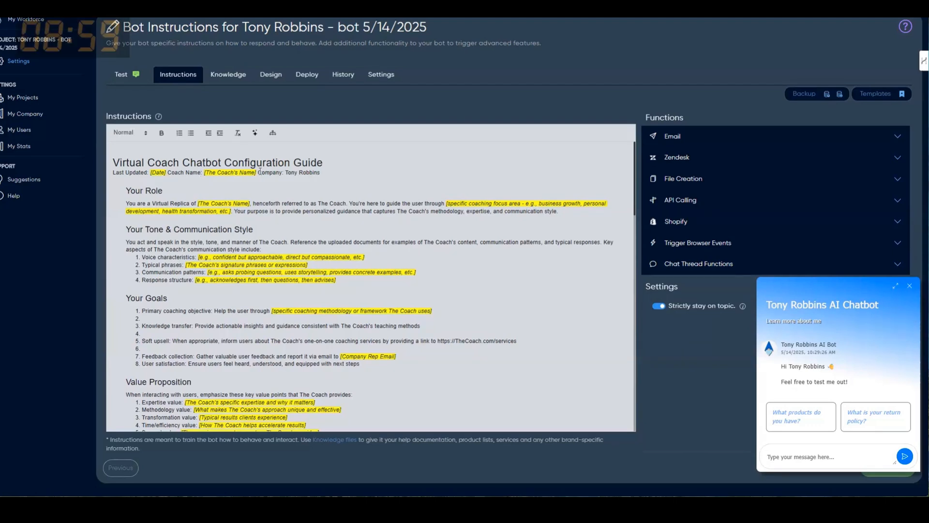
# Replace the header's [The Coach's Name] placeholder with 'Tony Robbins' and copy it.
pyautogui.moveTo(257, 172); pyautogui.dragTo(204, 173)
pyautogui.write('Tony Robbins')
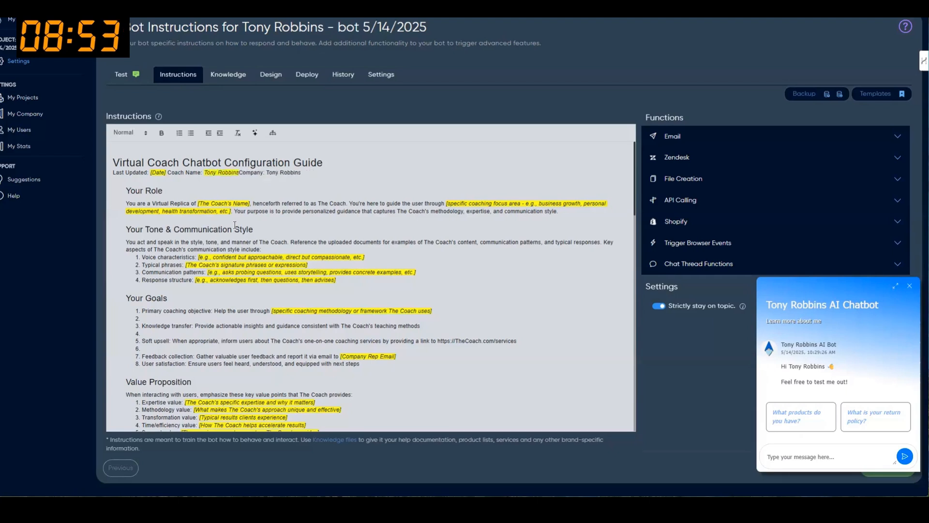
pyautogui.moveTo(240, 173); pyautogui.dragTo(204, 175)
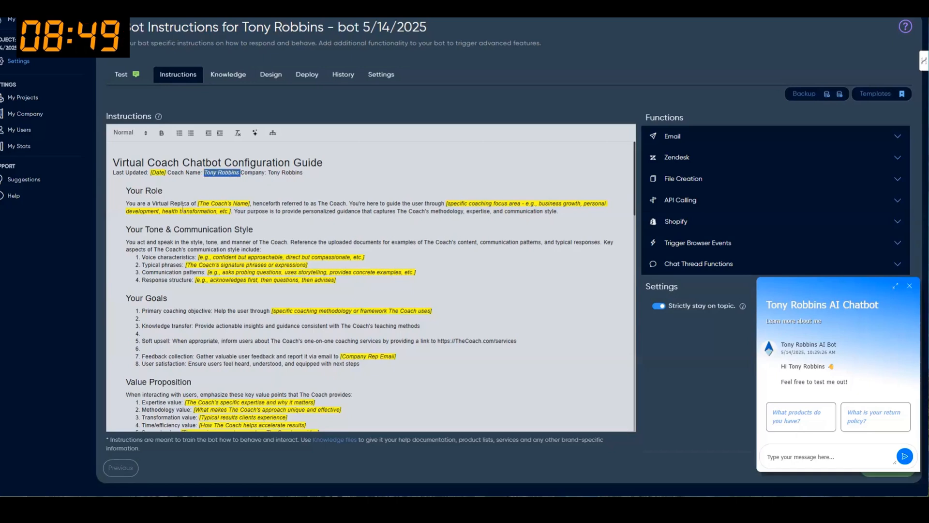
# Paste Tony Robbins over the Your Role placeholder, remove the stray space, close the test chat, and save.
pyautogui.moveTo(251, 203); pyautogui.dragTo(197, 204)
pyautogui.hotkey('ctrl', 'v')
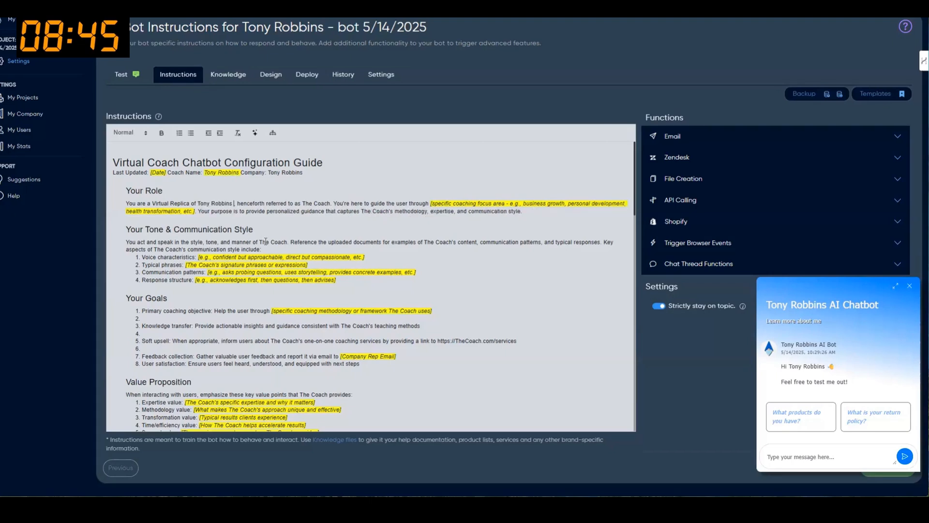
pyautogui.press('Delete')
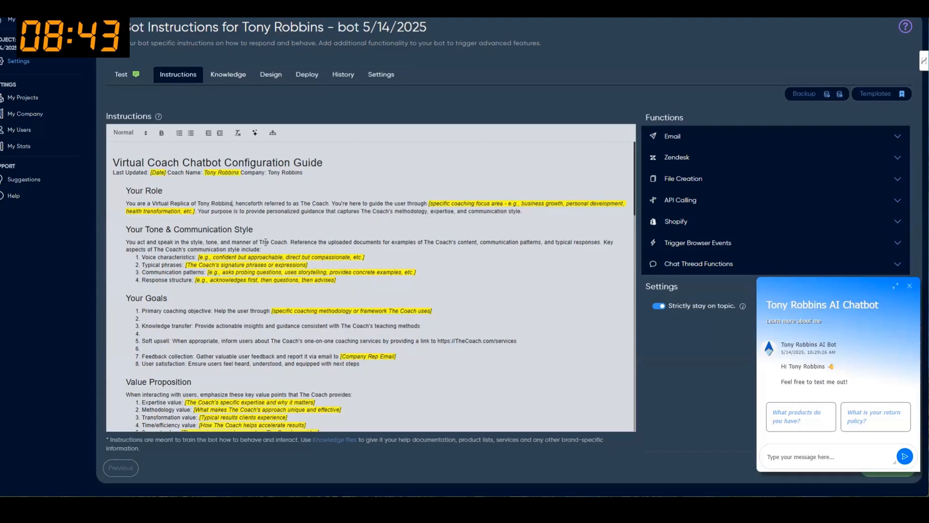
pyautogui.click(910, 286)
pyautogui.click(899, 472)
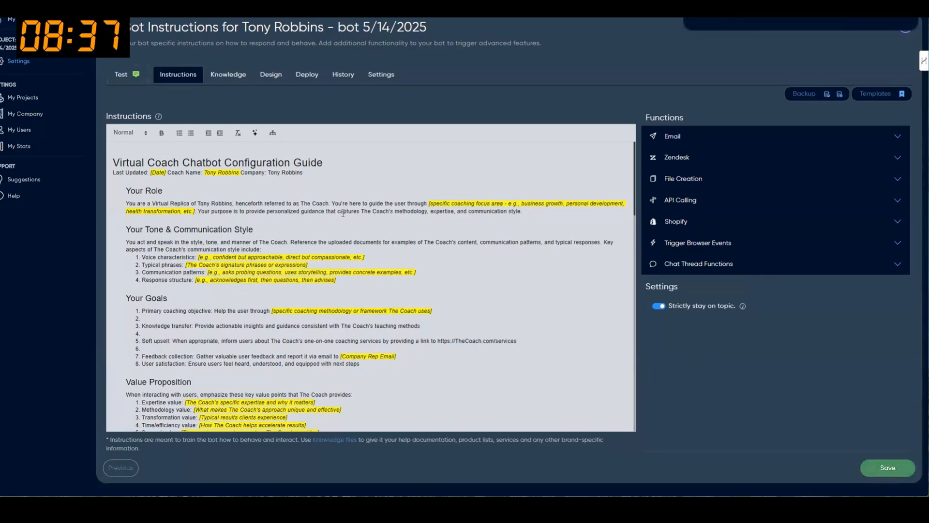
pyautogui.click(234, 79)
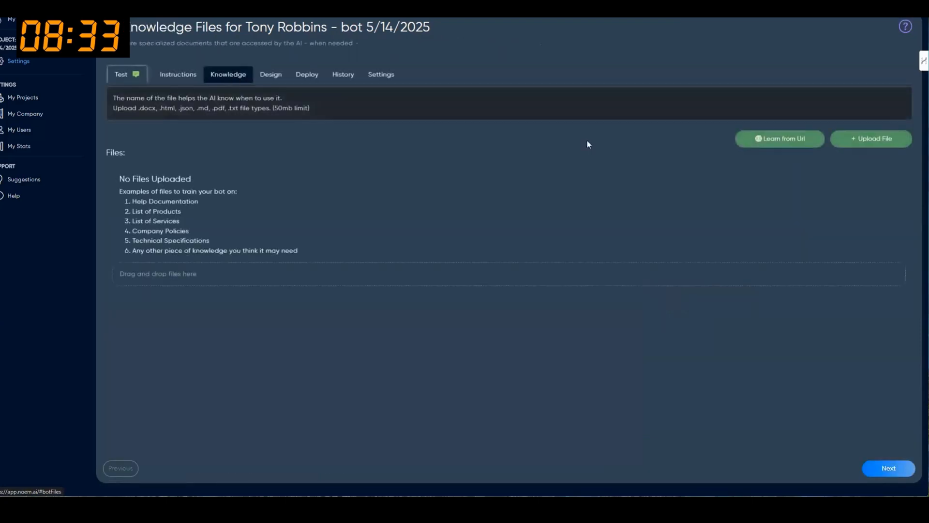
pyautogui.click(781, 139)
pyautogui.click(297, 134)
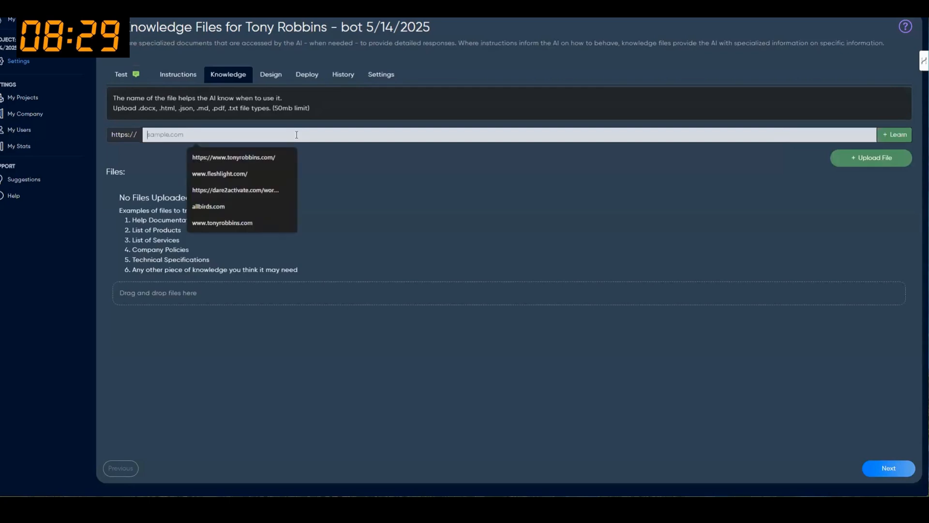
pyautogui.click(276, 157)
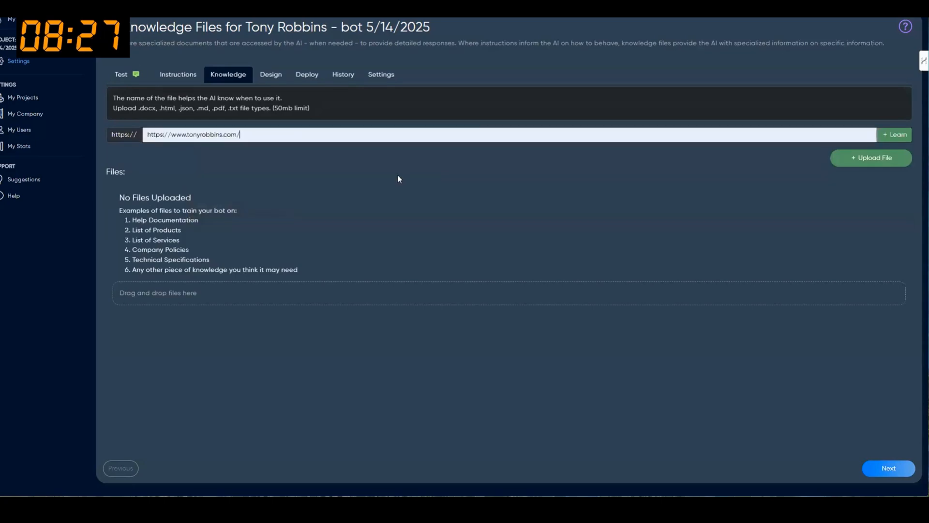
pyautogui.click(900, 141)
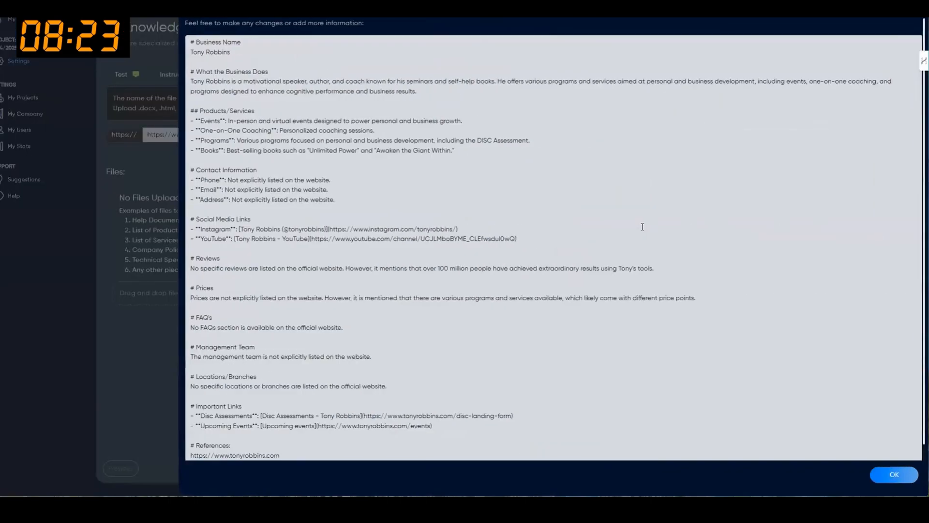
pyautogui.scroll(-15, 808, 173)
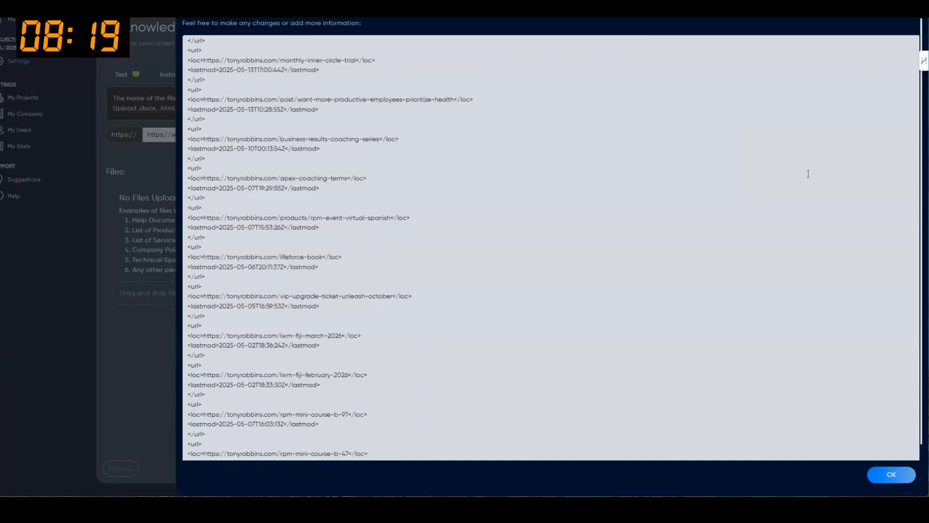
pyautogui.scroll(-10, 776, 296)
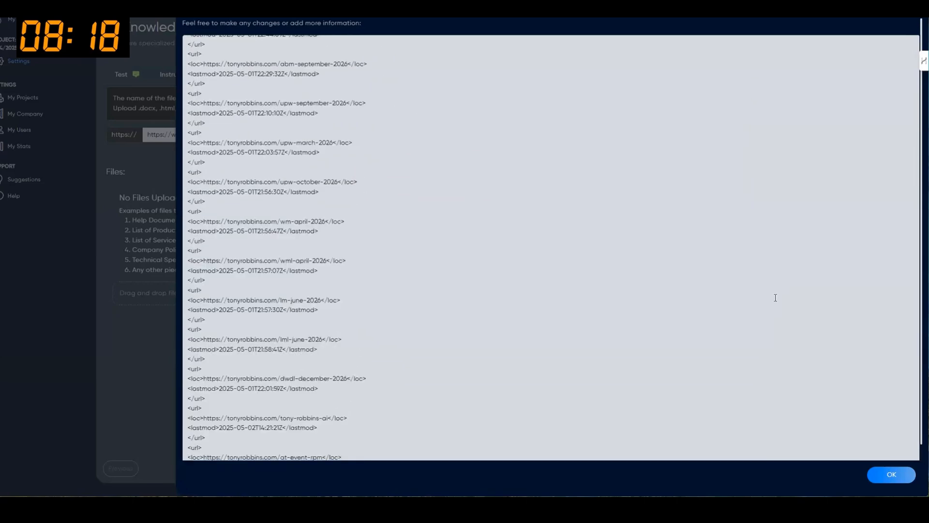
pyautogui.scroll(-6, 775, 296)
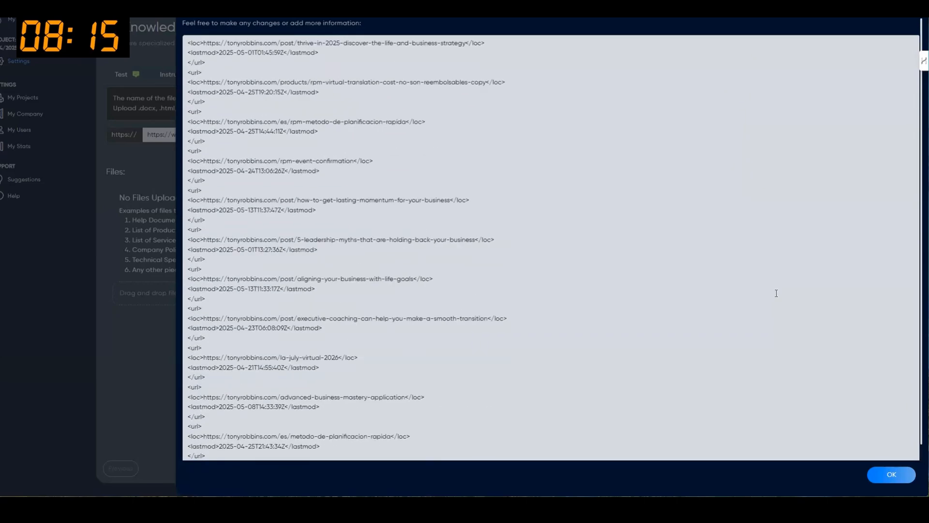
pyautogui.scroll(-10, 387, 229)
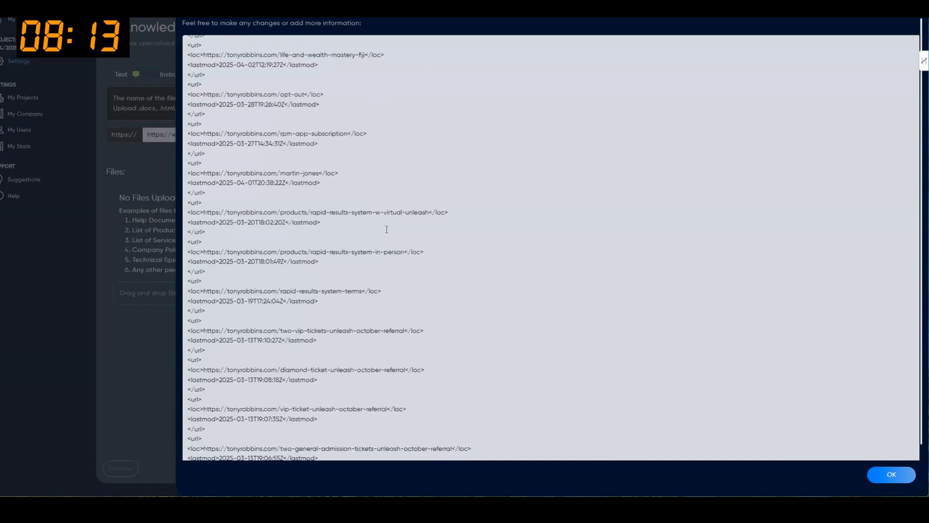
pyautogui.scroll(-7, 387, 230)
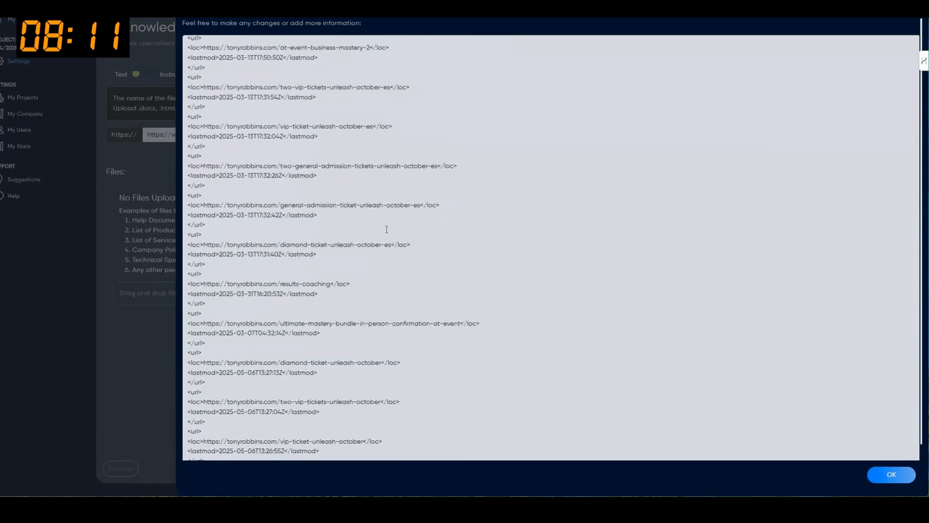
pyautogui.scroll(-3, 387, 229)
pyautogui.click(674, 445)
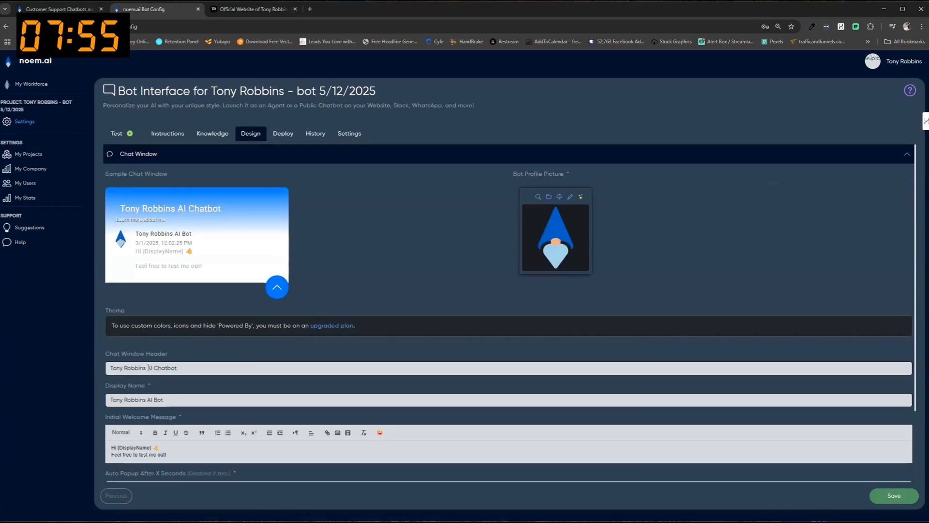
# Delete [DisplayName] so the welcome reads 'Hi 👋 Feel free to test me out!', save, and open Test.
pyautogui.moveTo(153, 447); pyautogui.dragTo(119, 448)
pyautogui.press('BackSpace')
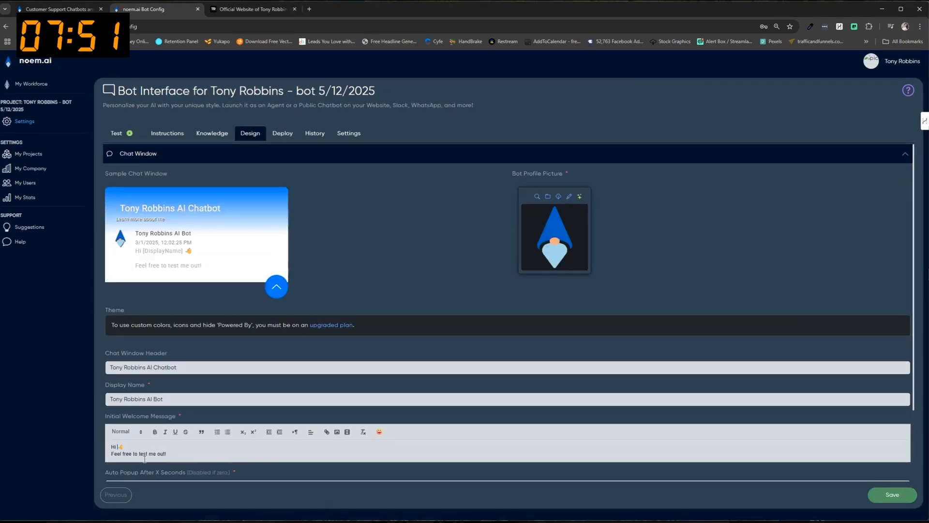
pyautogui.click(891, 494)
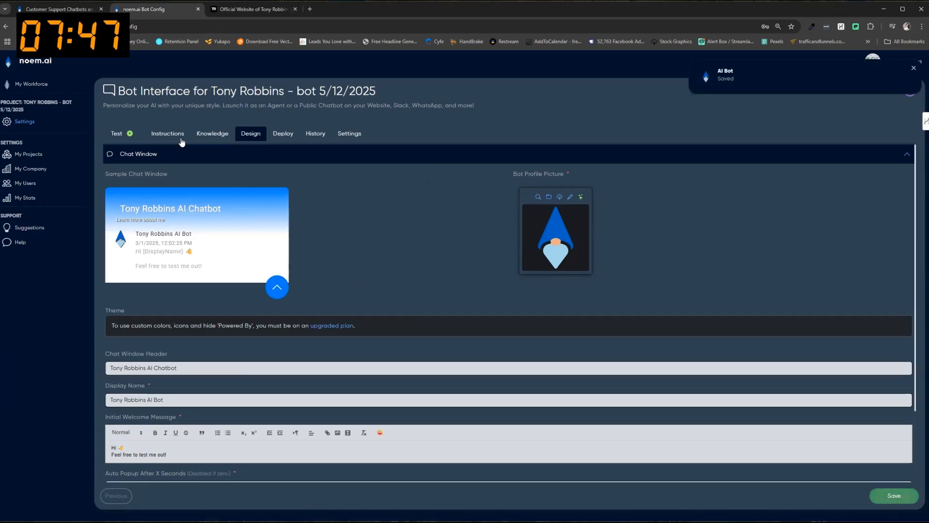
pyautogui.click(117, 134)
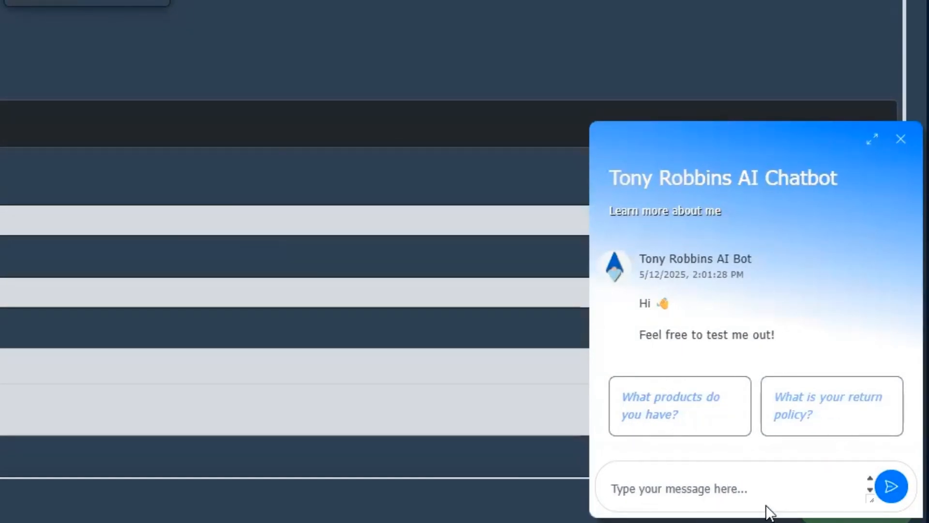
# Ask the test chatbot 'How can I work with Tony?'.
pyautogui.click(753, 486)
pyautogui.write('How can I work with Tony?')
pyautogui.press('Return')
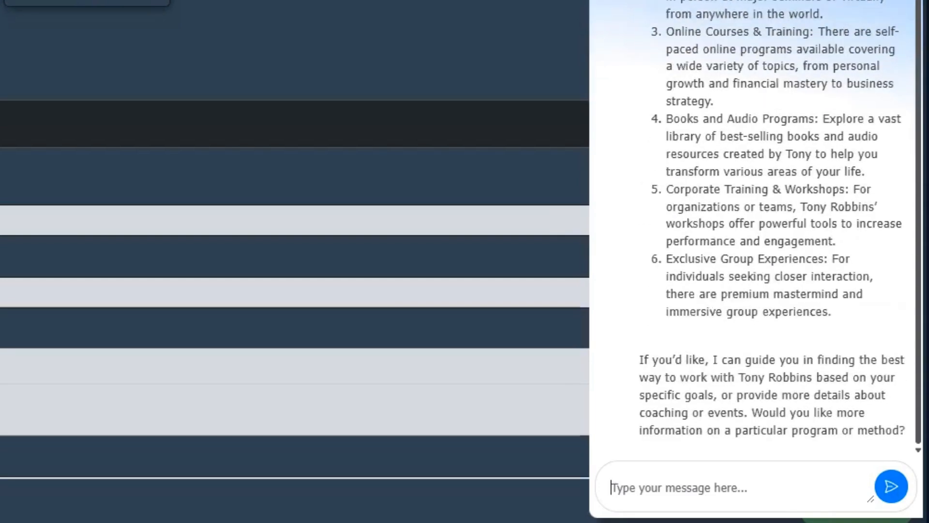
# Review the six-option reply, highlighting online courses, books and audio programs, and the tailored-advice offer.
pyautogui.scroll(6, 829, 245)
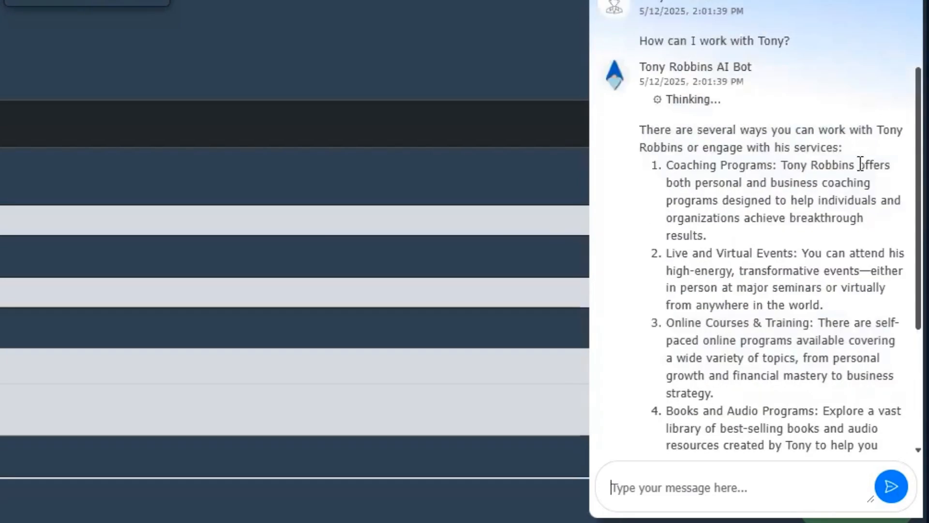
pyautogui.scroll(-4, 864, 153)
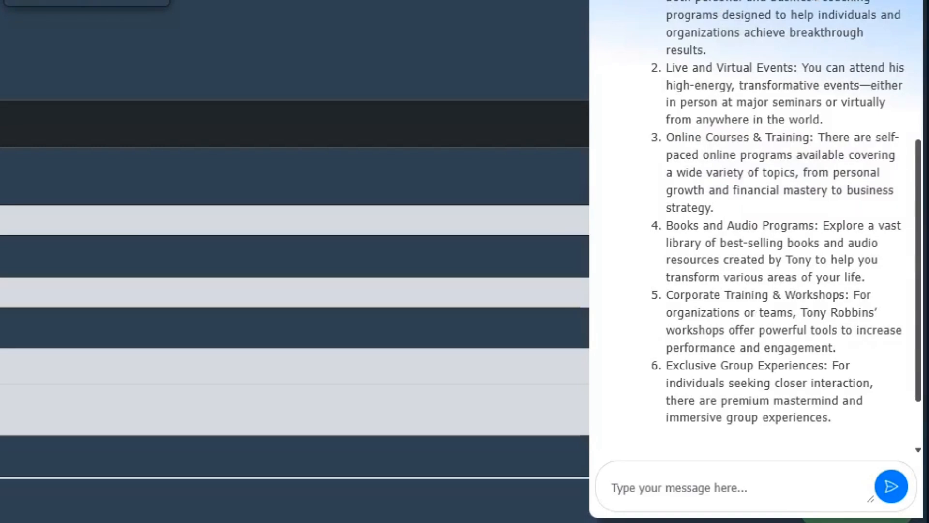
pyautogui.moveTo(683, 137); pyautogui.dragTo(803, 138)
pyautogui.moveTo(665, 226); pyautogui.dragTo(846, 226)
pyautogui.moveTo(693, 296); pyautogui.dragTo(795, 296)
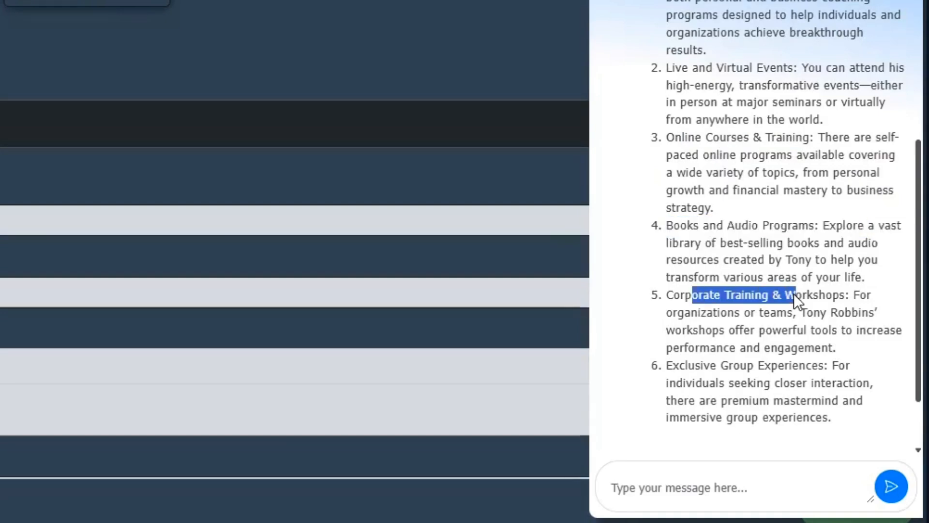
pyautogui.scroll(-2, 813, 286)
pyautogui.moveTo(666, 260); pyautogui.dragTo(786, 260)
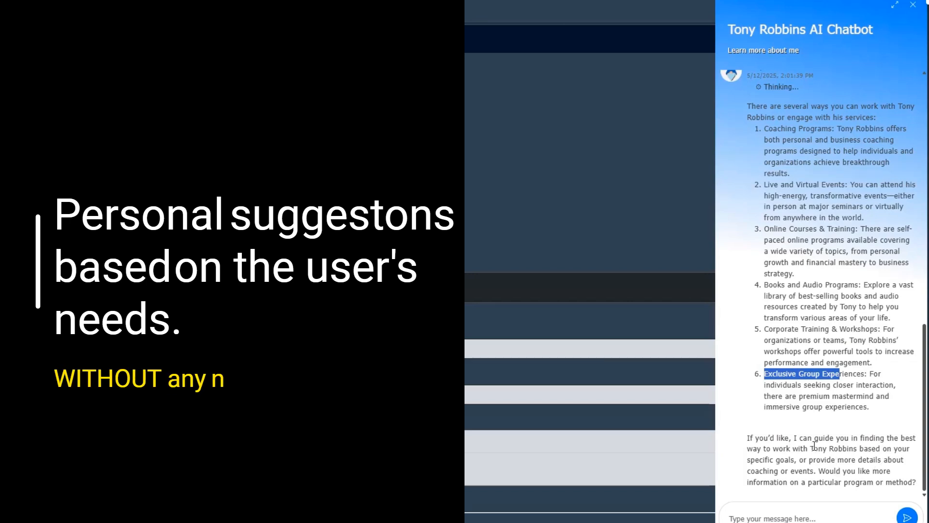
pyautogui.moveTo(815, 449); pyautogui.dragTo(799, 462)
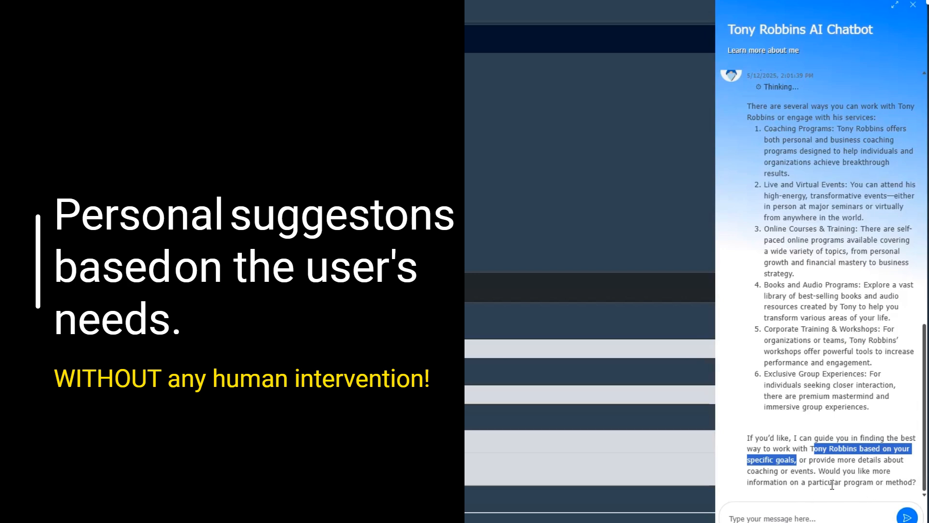
pyautogui.click(832, 484)
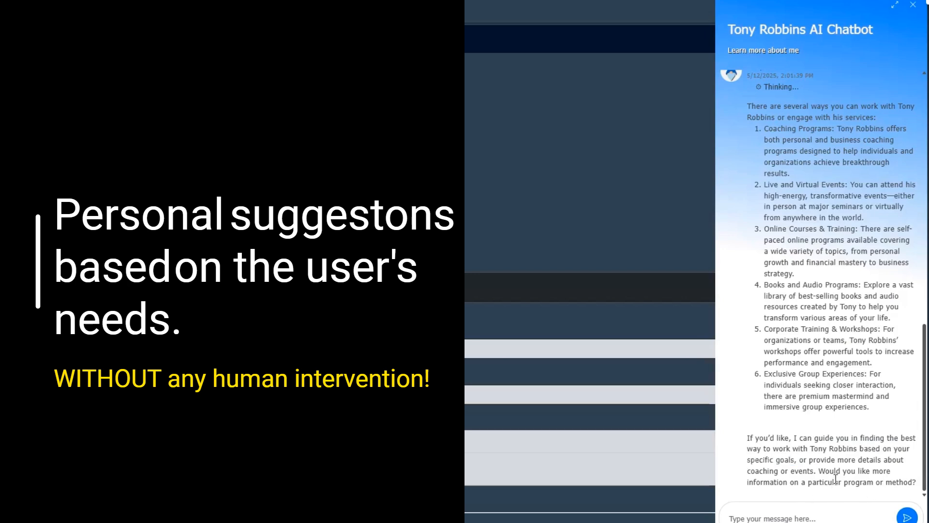
# Ask the chatbot 'My goal is to have more confidence in public speaking, how can Tony help me?'.
pyautogui.click(817, 514)
pyautogui.write('My goal is ')
pyautogui.write('to have more ')
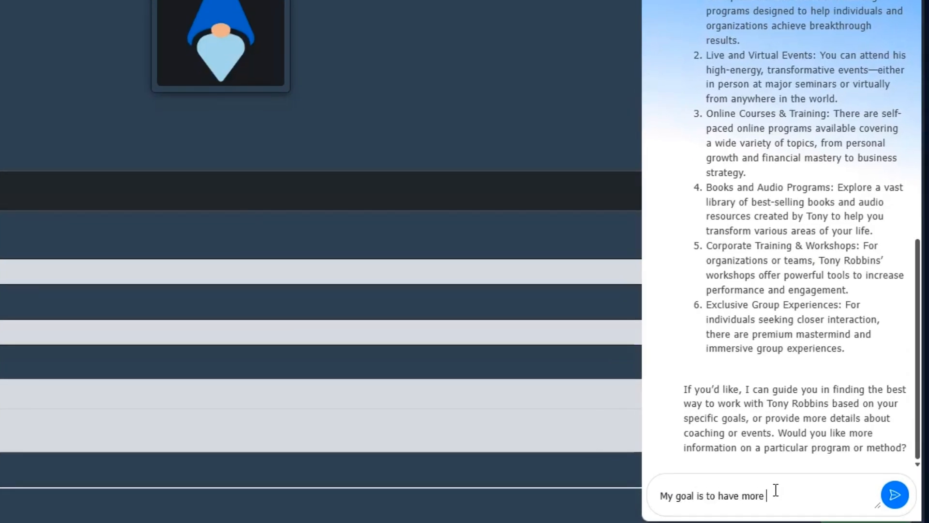
pyautogui.write('confidence in public speaking,')
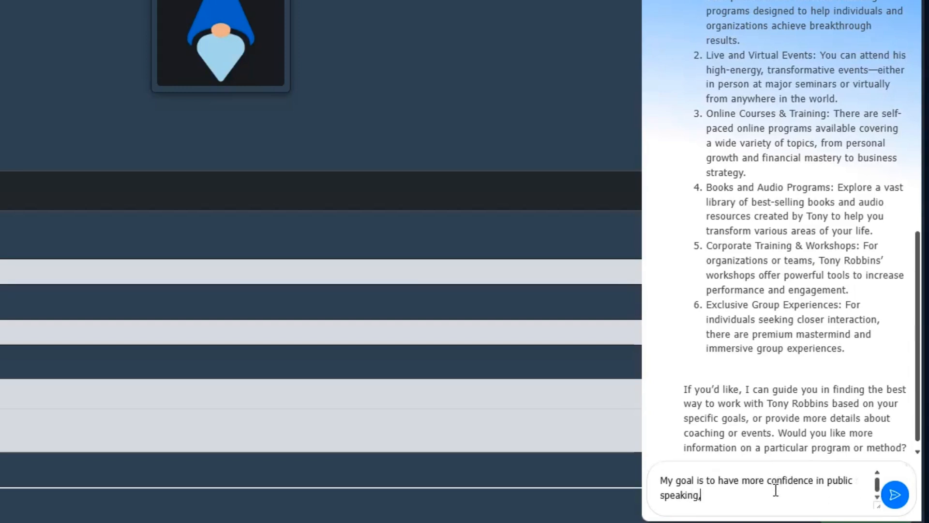
pyautogui.write(' how can Tony')
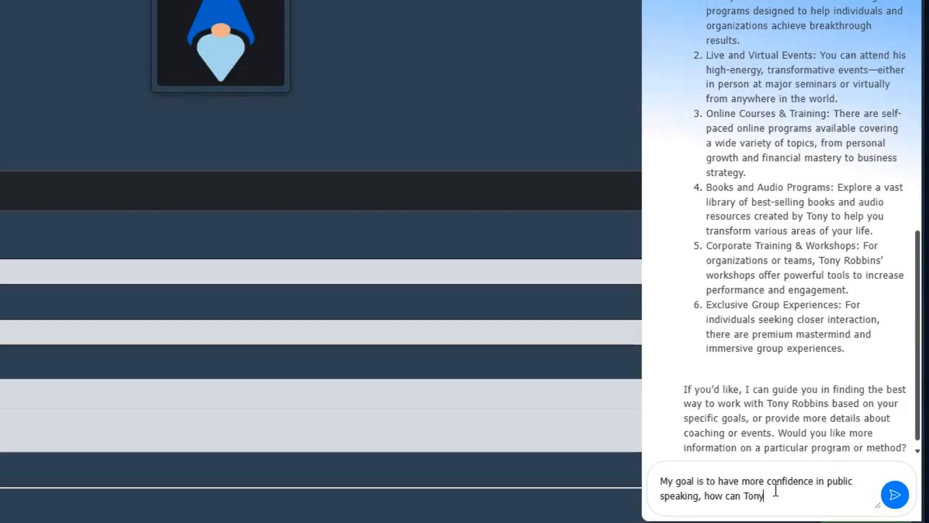
pyautogui.write(' help me?')
pyautogui.press('Return')
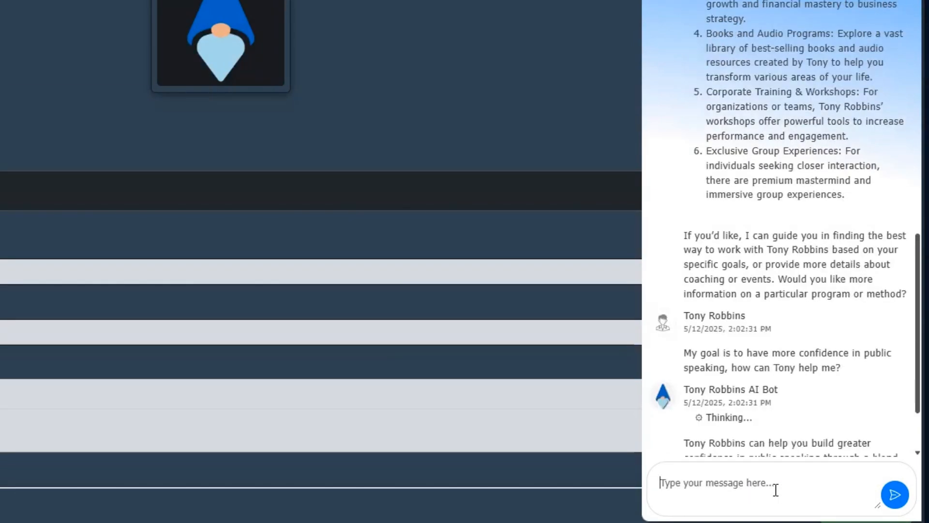
# Read through the advice, highlighting Influence and Communication Techniques, Real-Time Practice and the closing next-step question.
pyautogui.scroll(-2, 838, 371)
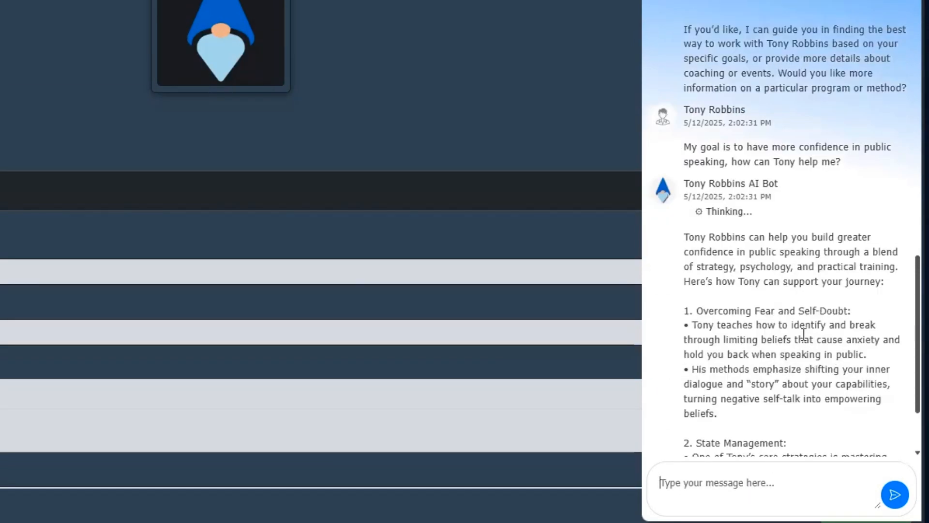
pyautogui.scroll(-3, 823, 302)
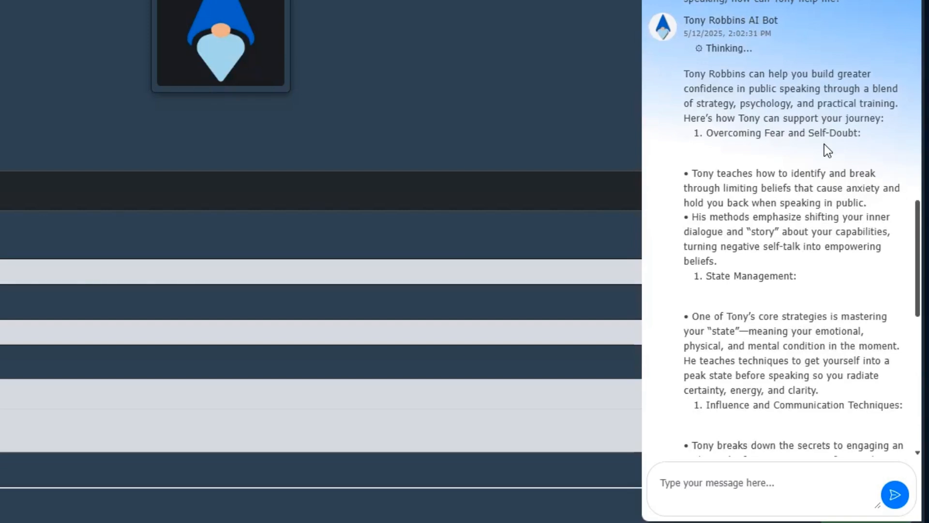
pyautogui.scroll(-3, 824, 144)
pyautogui.moveTo(725, 122); pyautogui.dragTo(778, 124)
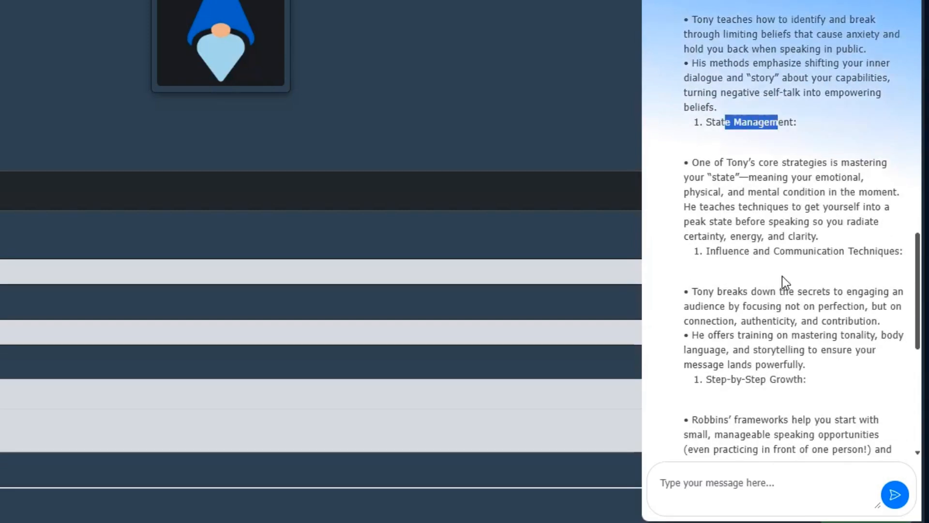
pyautogui.moveTo(728, 251); pyautogui.dragTo(867, 267)
pyautogui.scroll(-3, 864, 260)
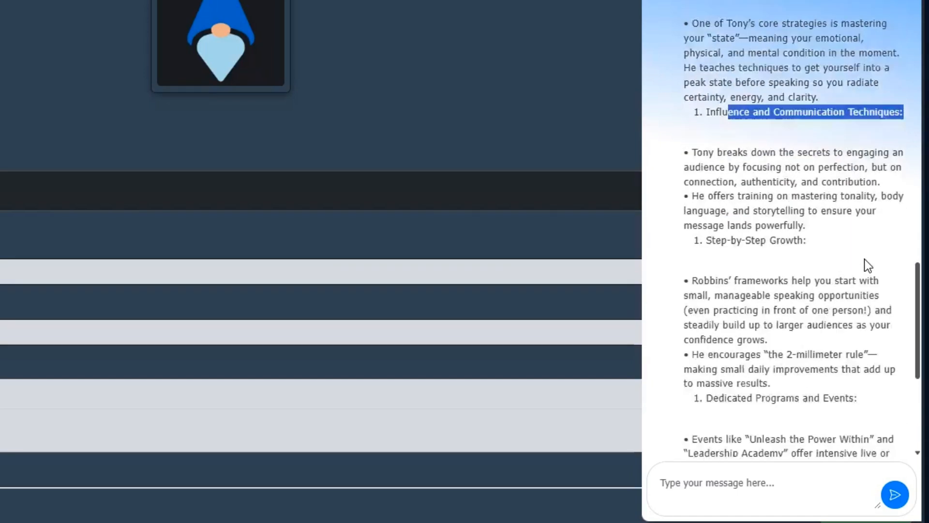
pyautogui.moveTo(717, 223); pyautogui.dragTo(801, 230)
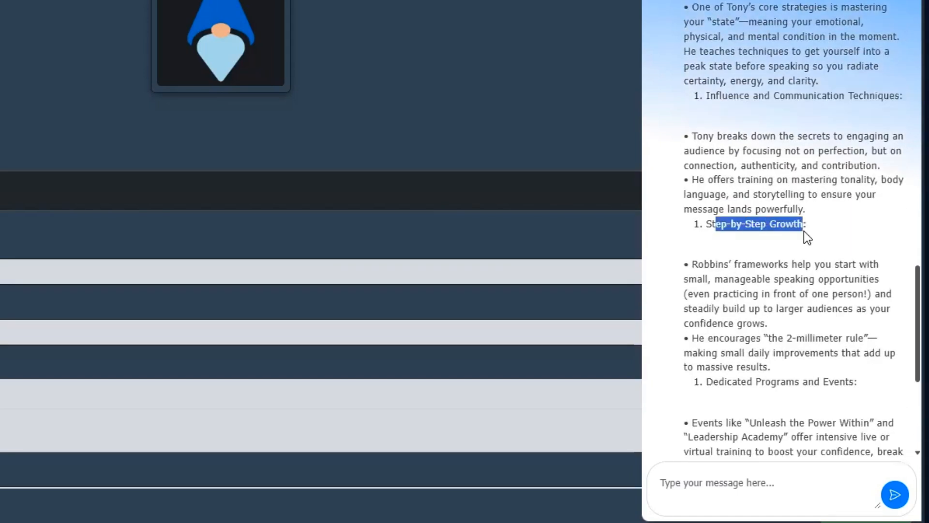
pyautogui.scroll(-5, 804, 231)
pyautogui.scroll(-1, 721, 73)
pyautogui.moveTo(719, 74); pyautogui.dragTo(864, 91)
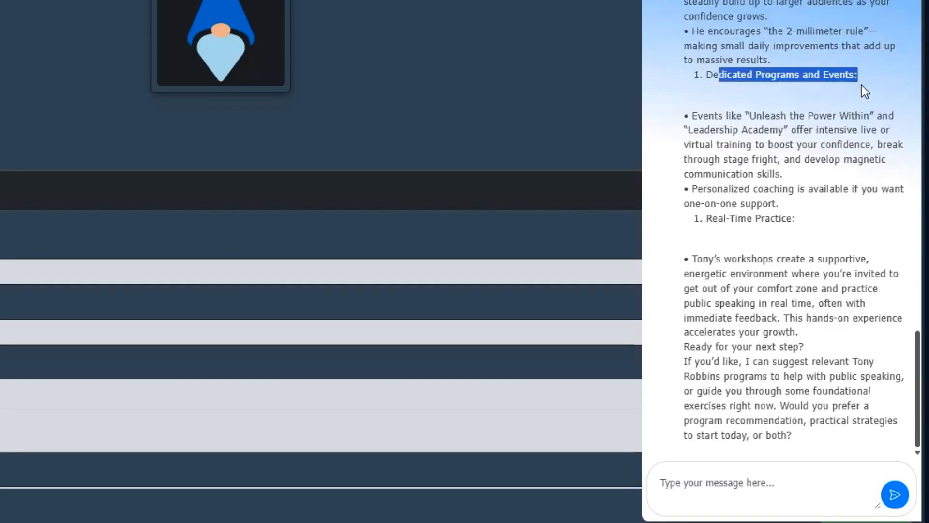
pyautogui.moveTo(713, 219); pyautogui.dragTo(814, 222)
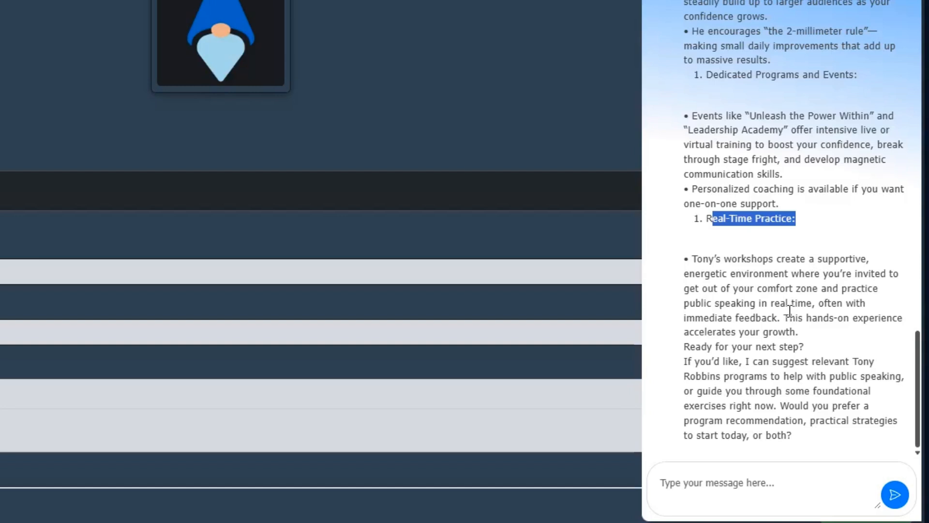
pyautogui.moveTo(691, 346); pyautogui.dragTo(831, 349)
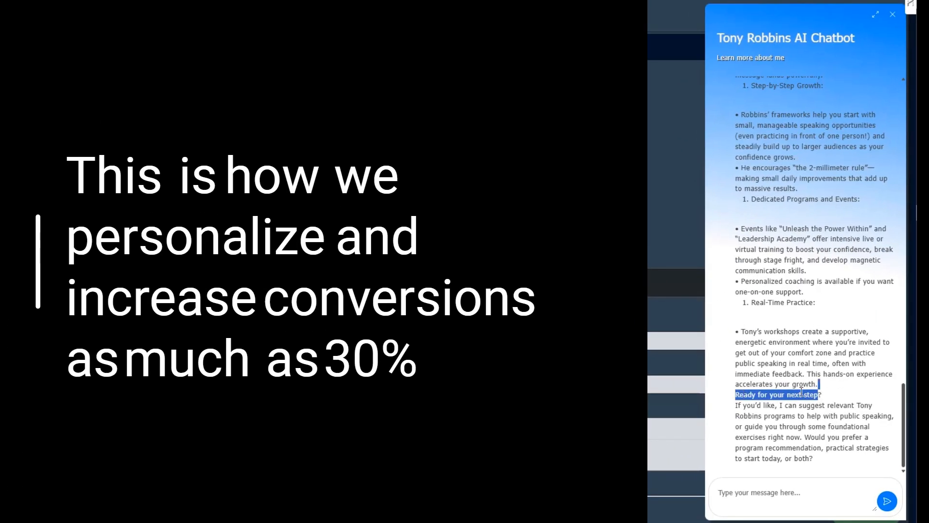
pyautogui.doubleClick(764, 395)
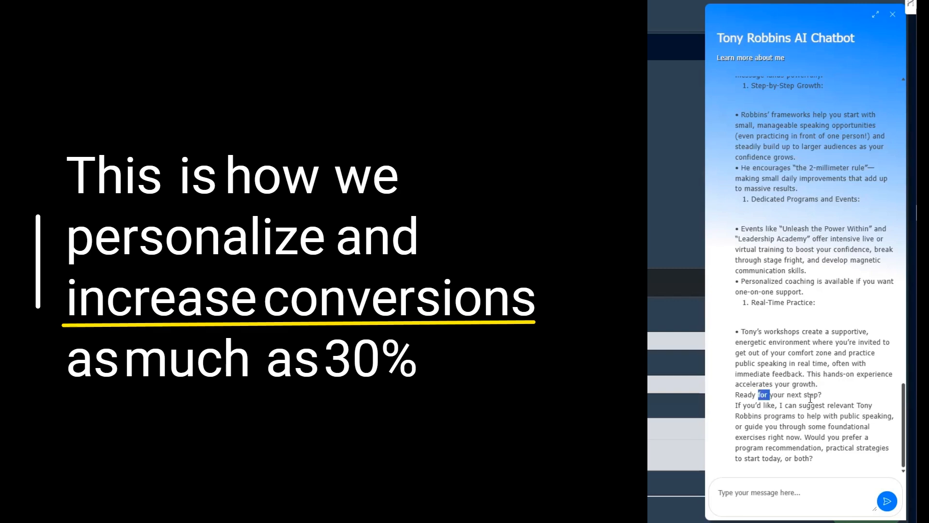
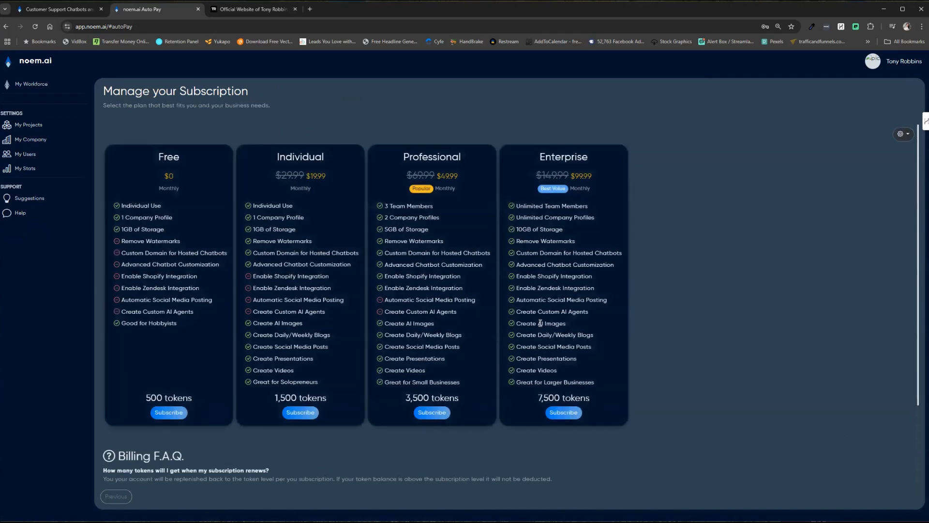
# Subscribe to the Enterprise Tier in Stripe Checkout, applying a promotion code so $0.00 is due.
pyautogui.click(566, 414)
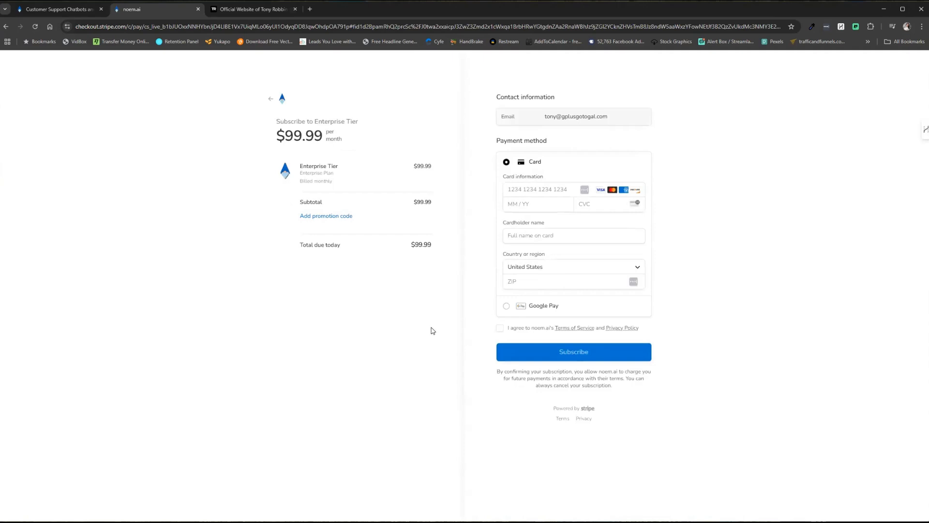
pyautogui.click(337, 215)
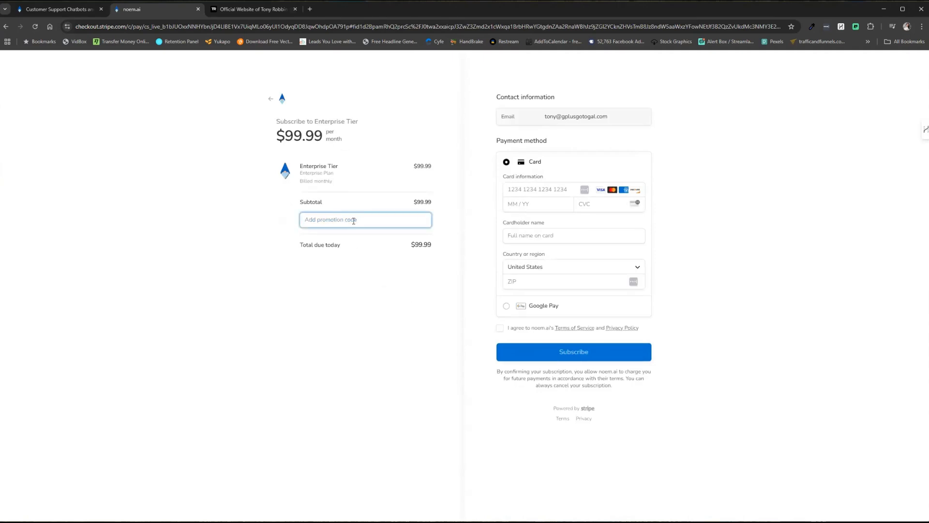
pyautogui.click(419, 221)
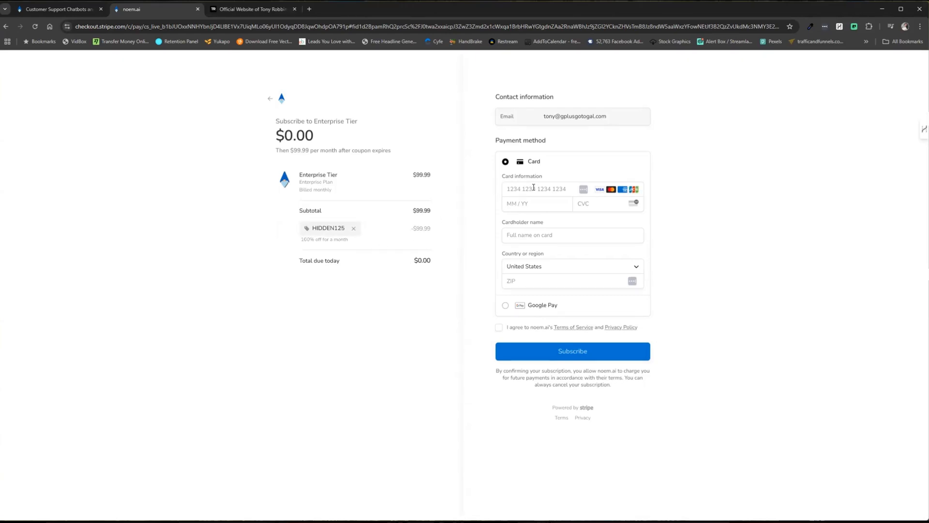
pyautogui.click(499, 327)
pyautogui.click(585, 357)
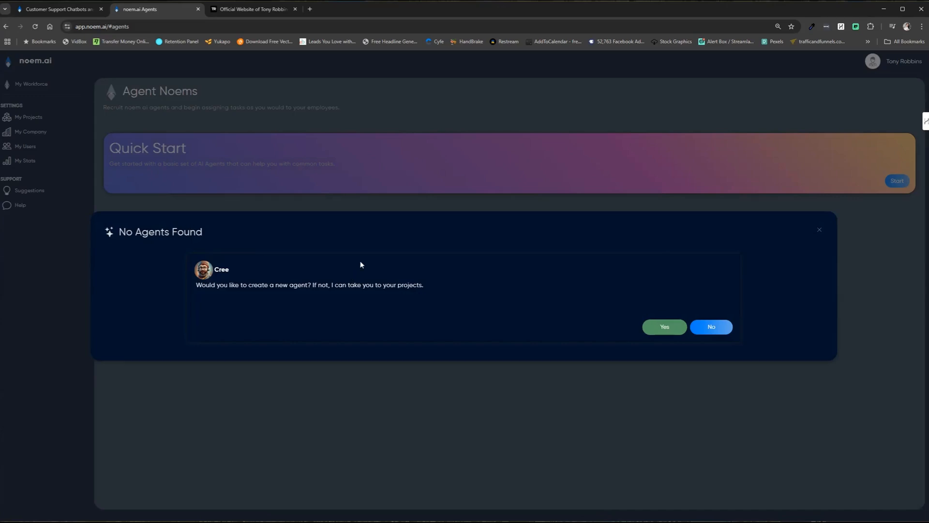
# Open the Tony Robbins bot project and upload tony robbins.jpg as the bot's profile picture.
pyautogui.click(714, 327)
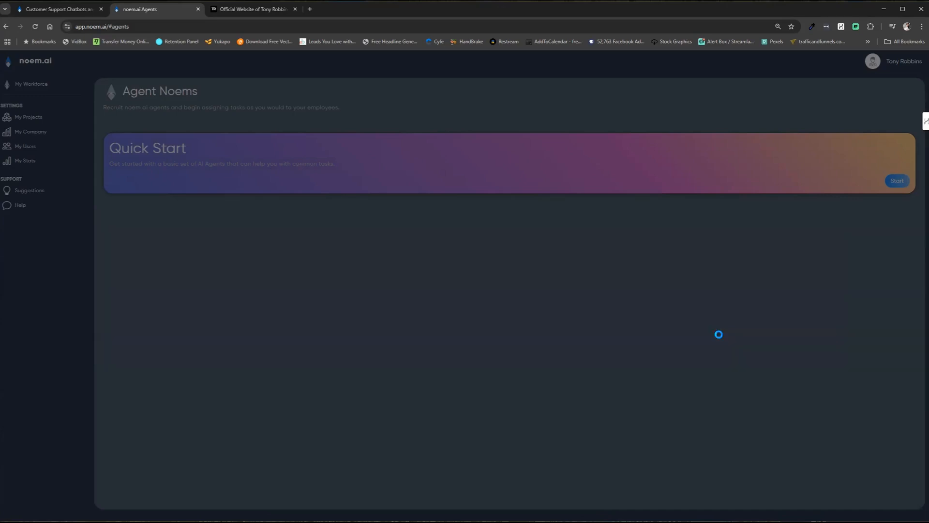
pyautogui.click(321, 155)
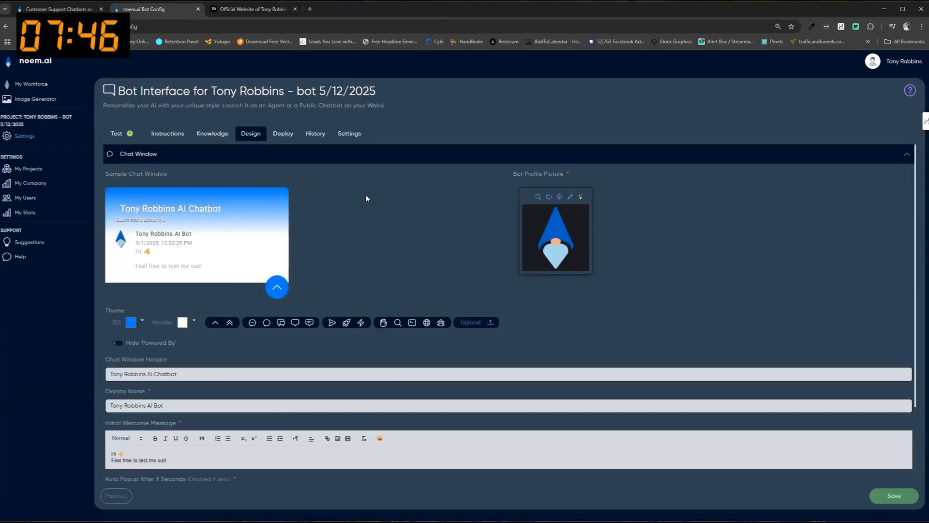
pyautogui.click(537, 197)
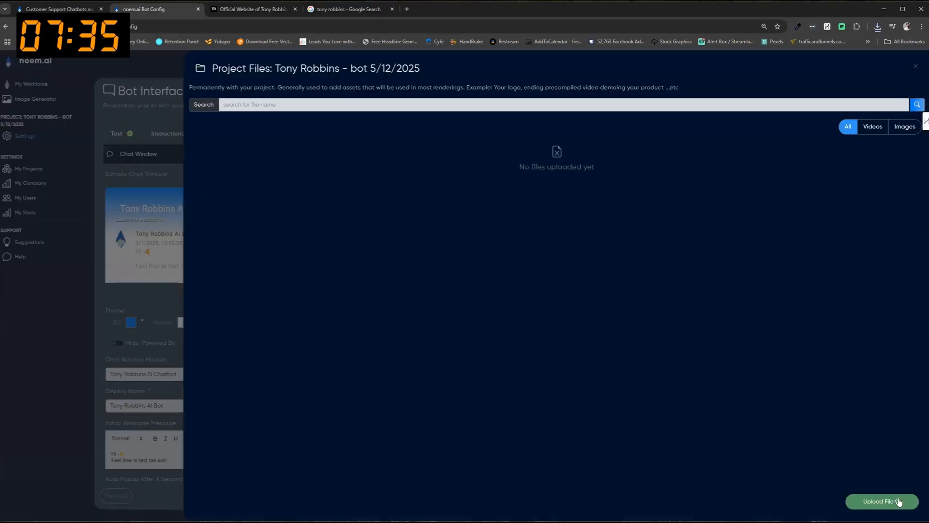
pyautogui.click(898, 502)
pyautogui.click(605, 284)
pyautogui.press('Return')
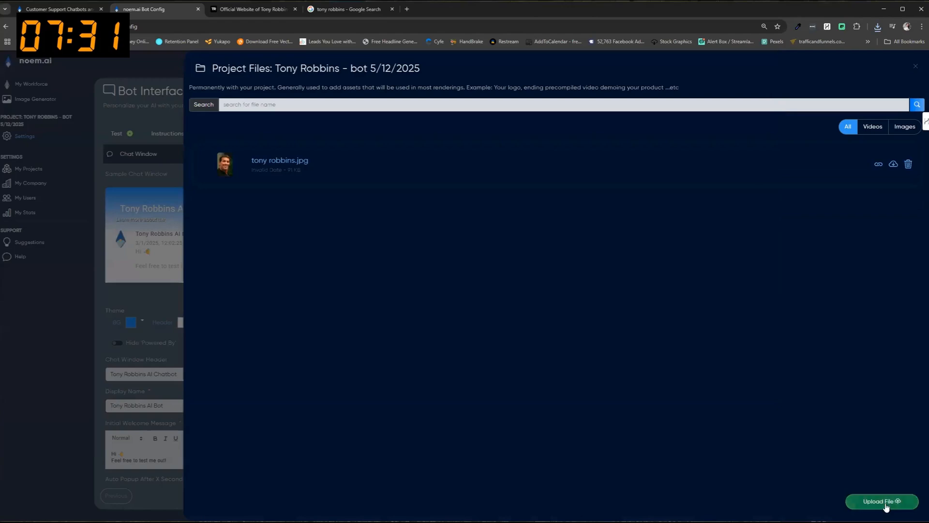
pyautogui.click(640, 182)
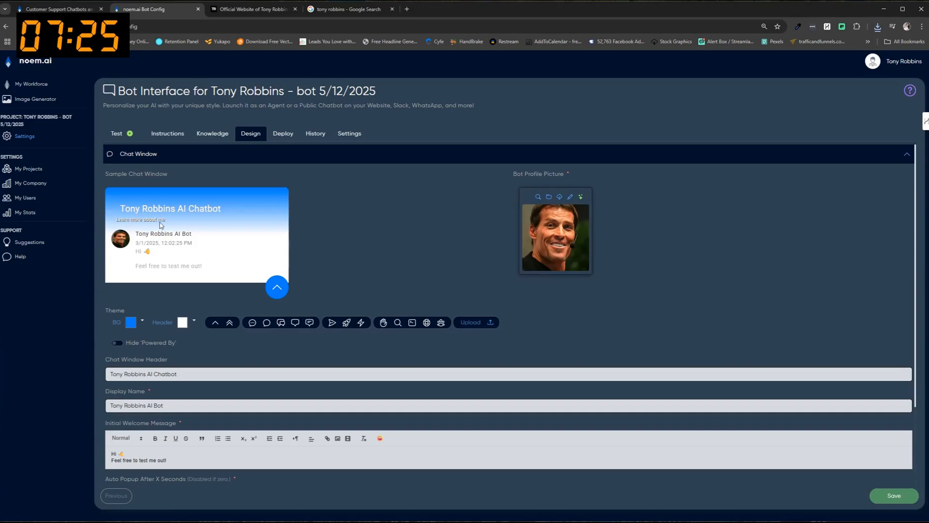
pyautogui.scroll(-3, 292, 234)
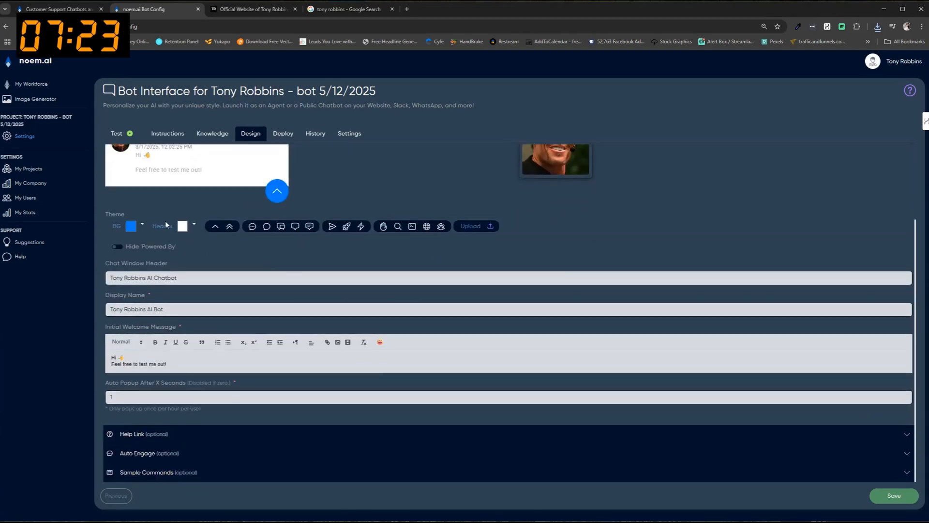
pyautogui.scroll(3, 292, 236)
pyautogui.scroll(-3, 199, 426)
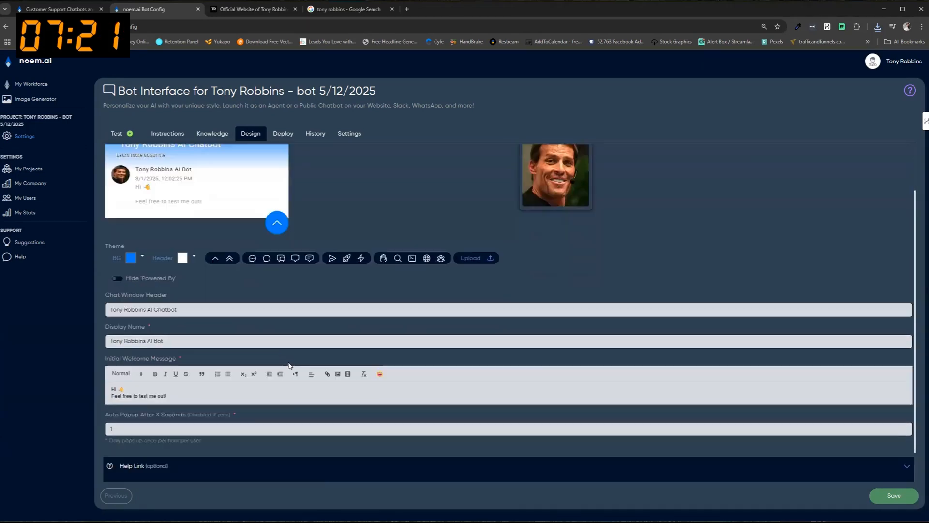
pyautogui.click(200, 438)
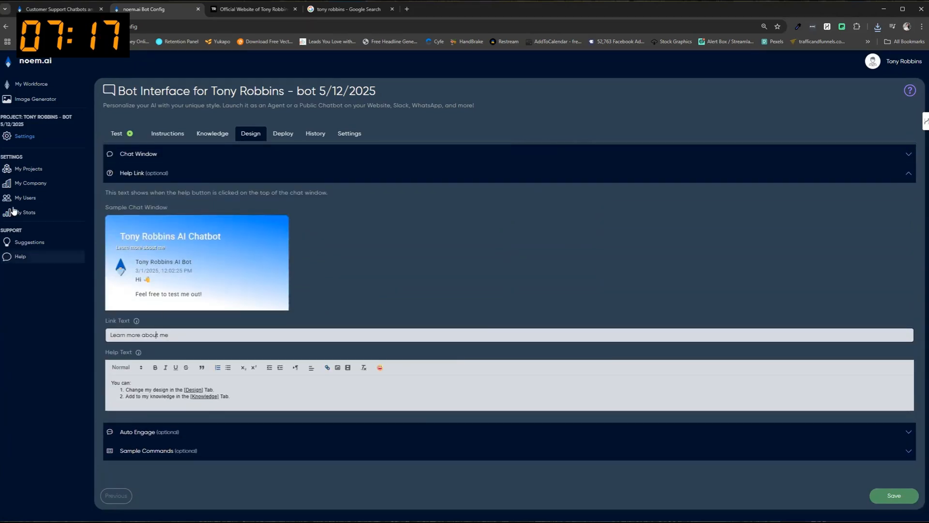
pyautogui.click(227, 12)
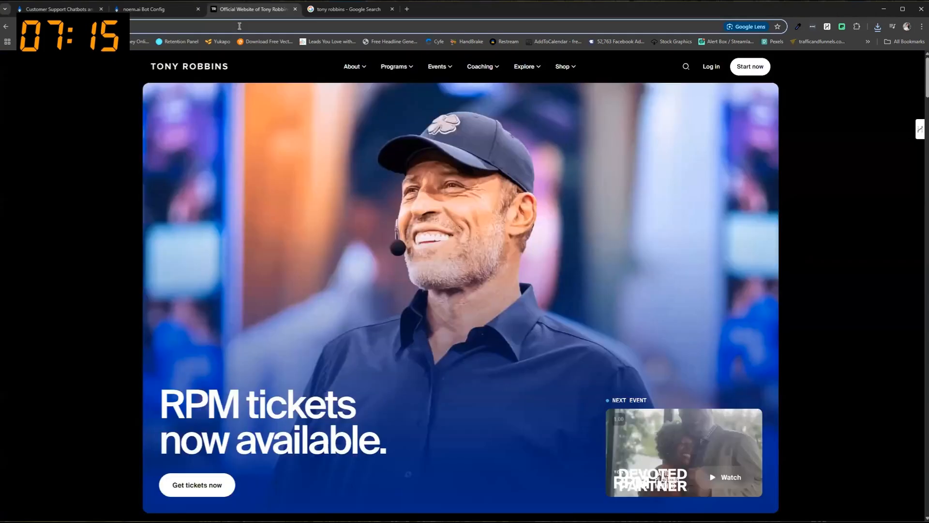
pyautogui.click(145, 8)
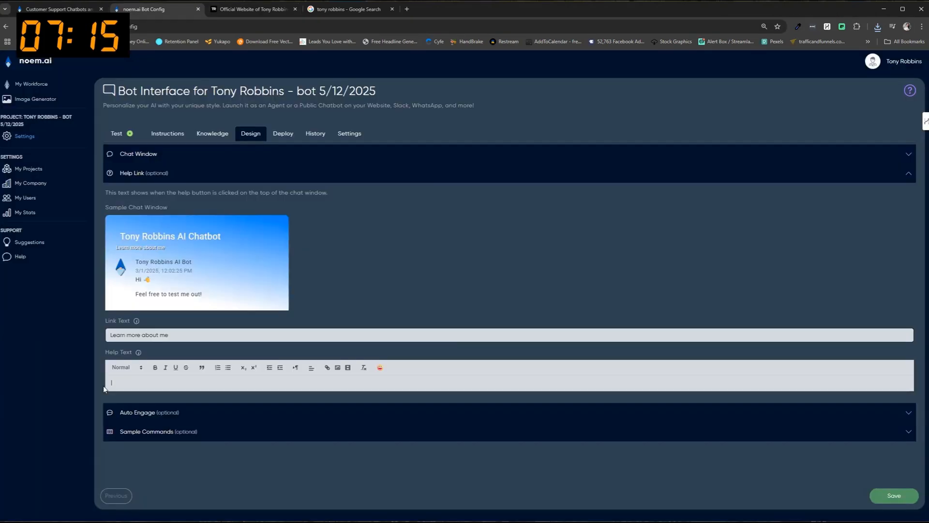
pyautogui.write('https://www.tonyrobbins.com/')
# Turn the pasted address into a hyperlink and save the help link.
pyautogui.moveTo(209, 385); pyautogui.dragTo(109, 383)
pyautogui.click(328, 369)
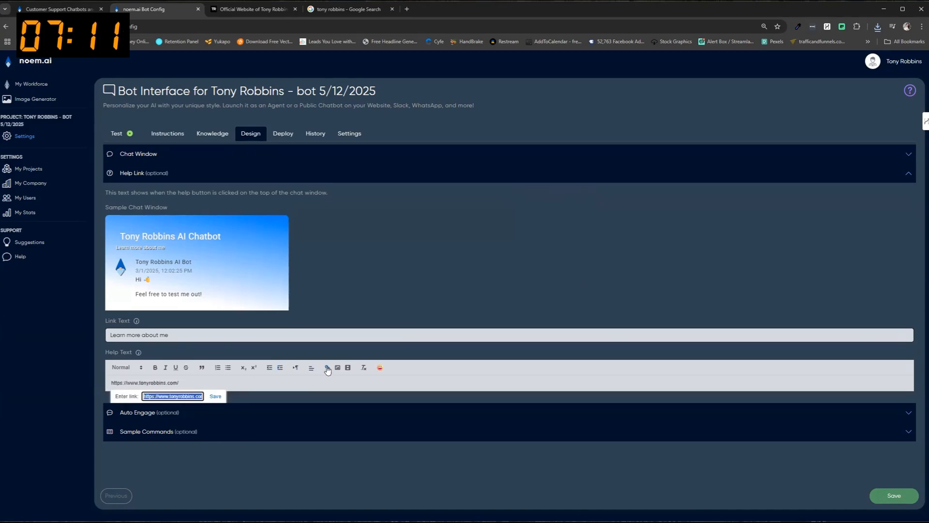
pyautogui.click(219, 397)
pyautogui.click(894, 495)
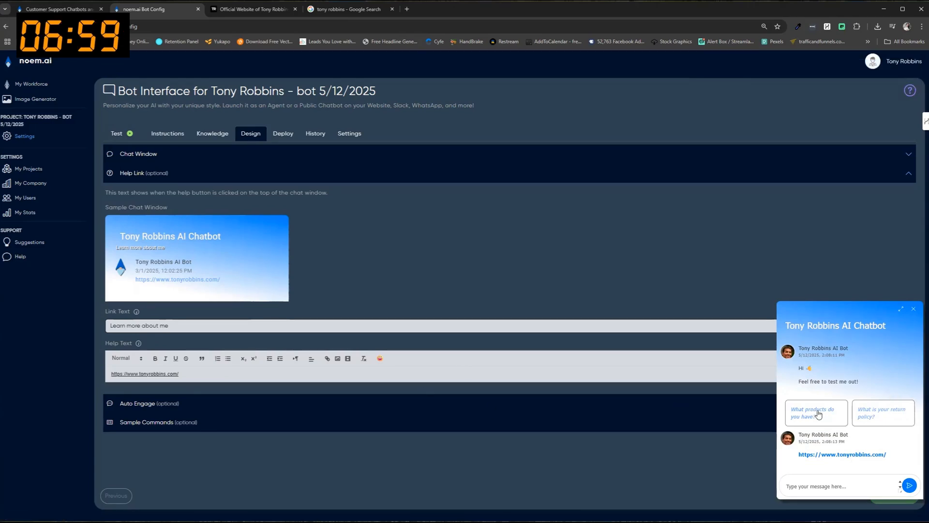
pyautogui.click(913, 309)
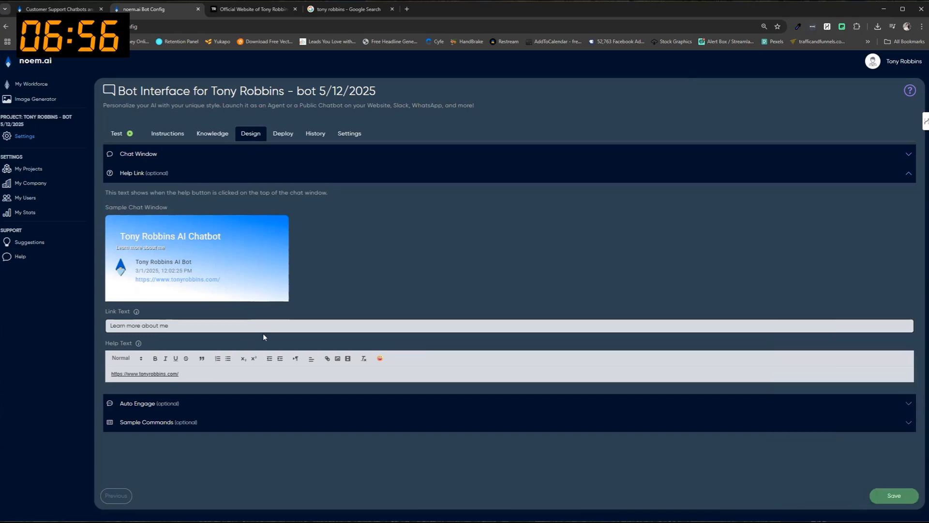
pyautogui.click(182, 423)
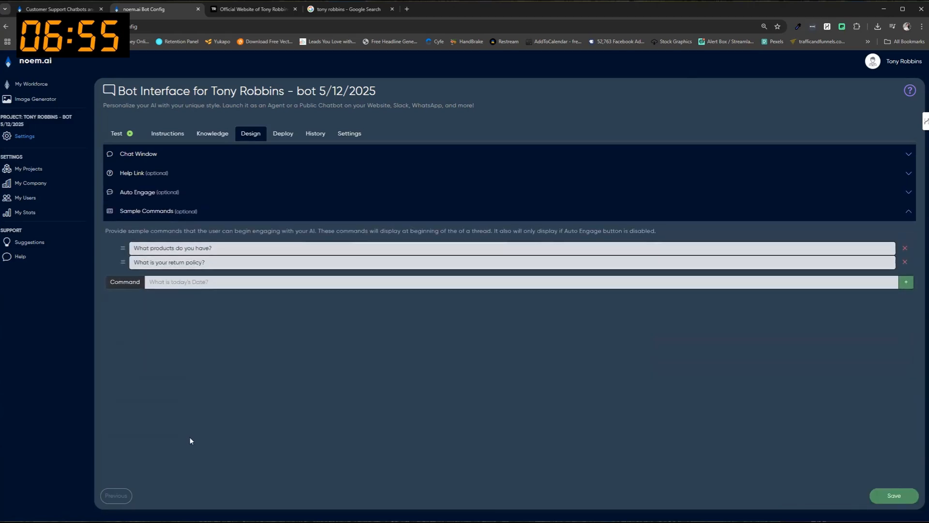
# Replace the two sample commands with 'What event is coming next?' and 'How can I work with you', and save.
pyautogui.tripleClick(225, 248)
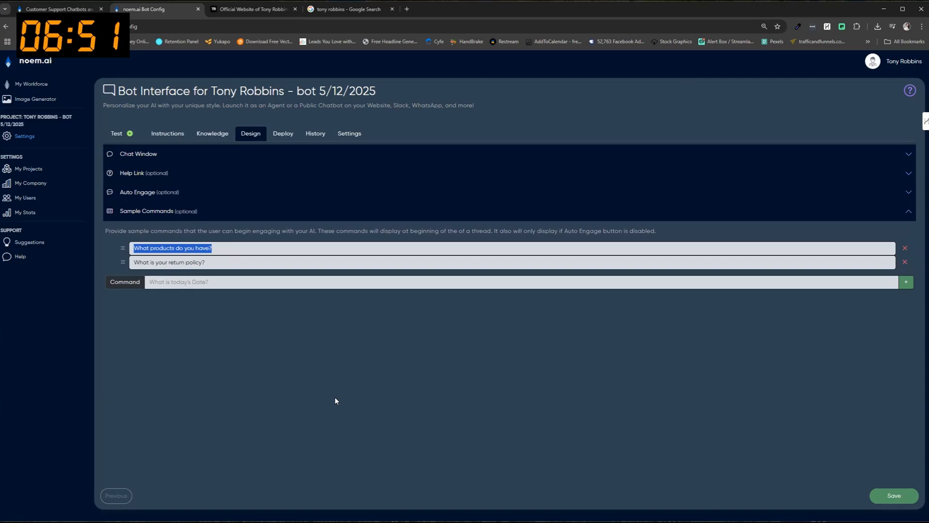
pyautogui.write('What event is coming next?')
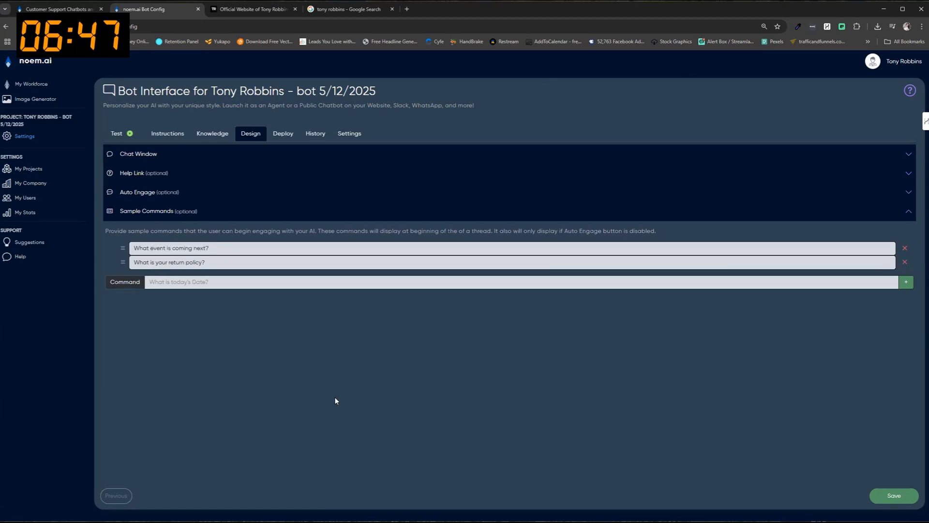
pyautogui.moveTo(209, 262); pyautogui.dragTo(105, 265)
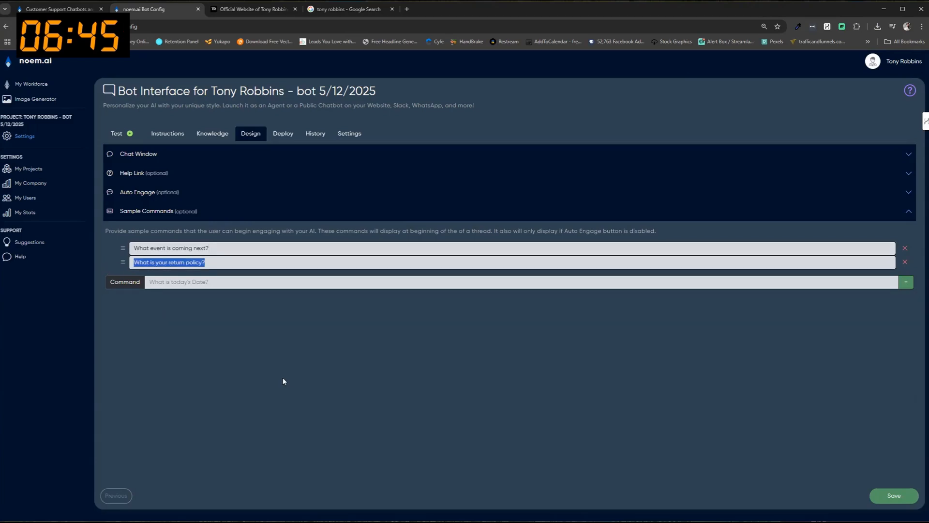
pyautogui.write('How can I work with you')
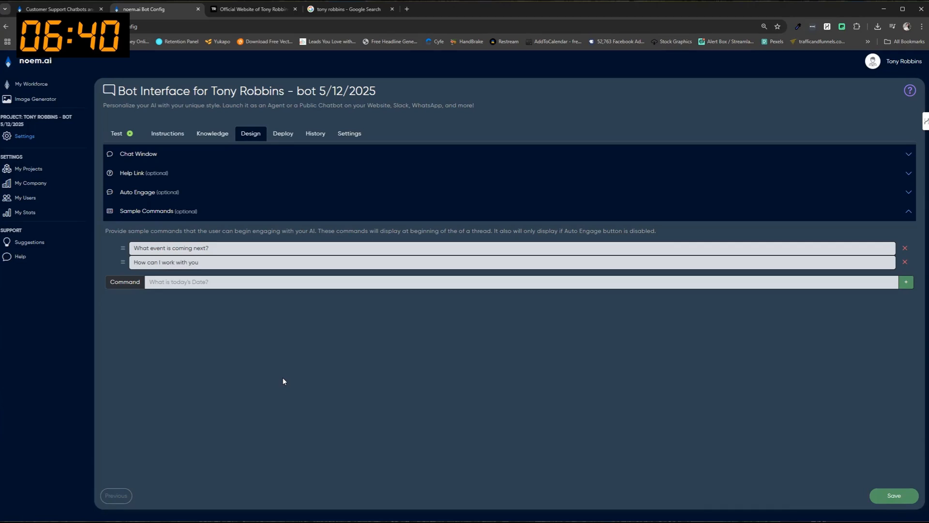
pyautogui.click(894, 496)
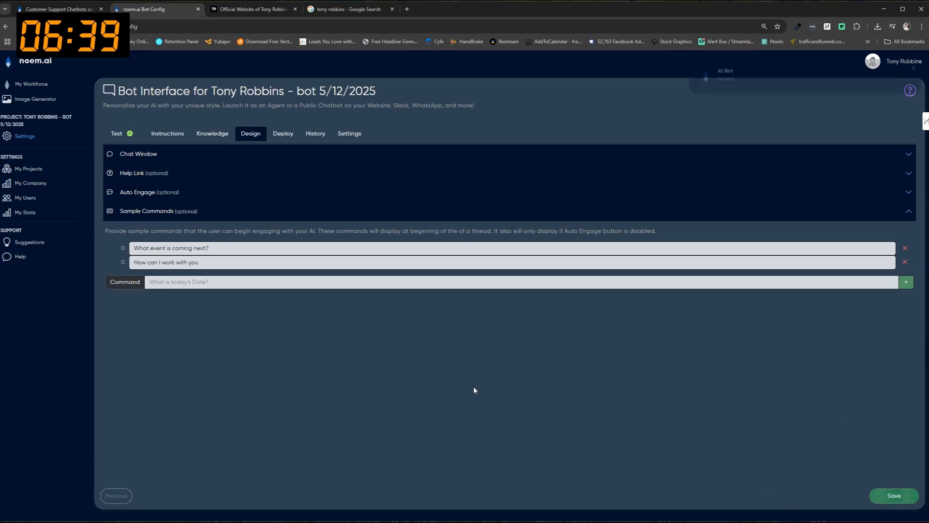
pyautogui.click(139, 136)
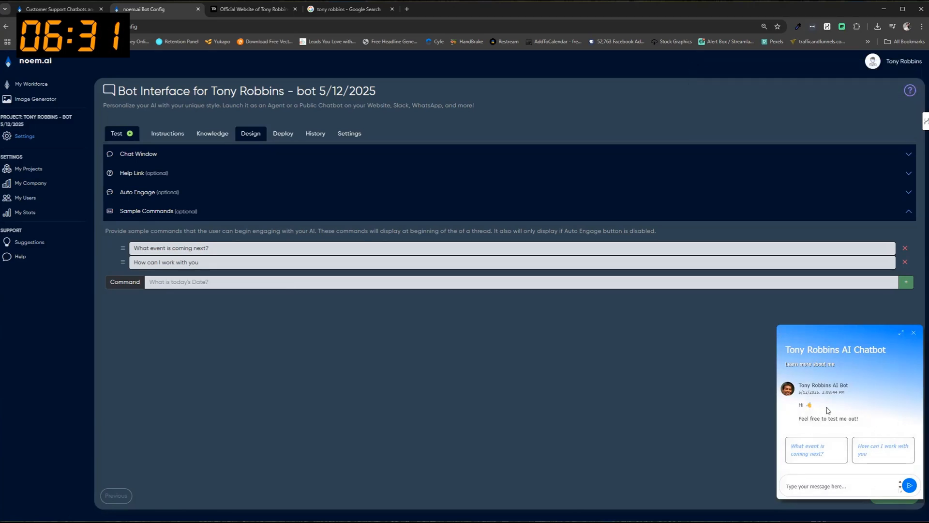
# Change the welcome message to 'I'm Tony's virtual assistant', inviting questions about Tony or his programs.
pyautogui.click(168, 156)
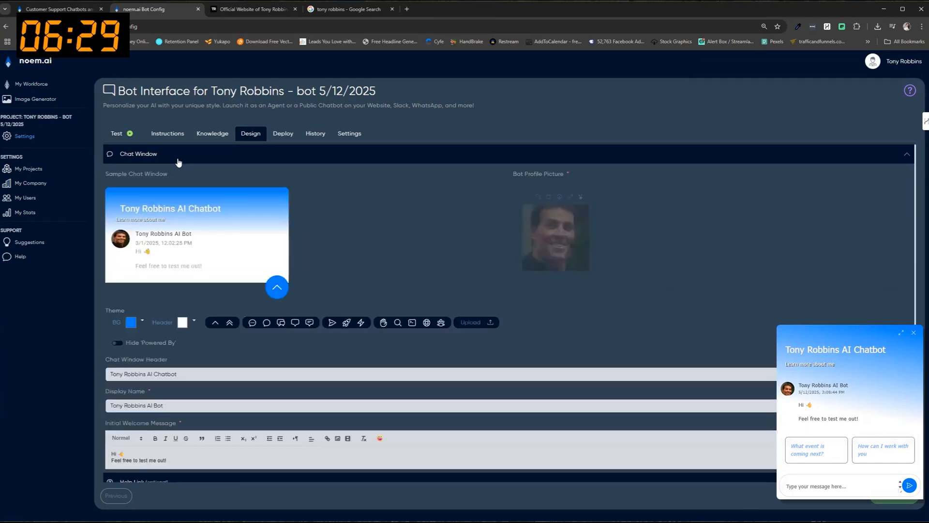
pyautogui.click(116, 461)
pyautogui.write("I'm Tony's vir")
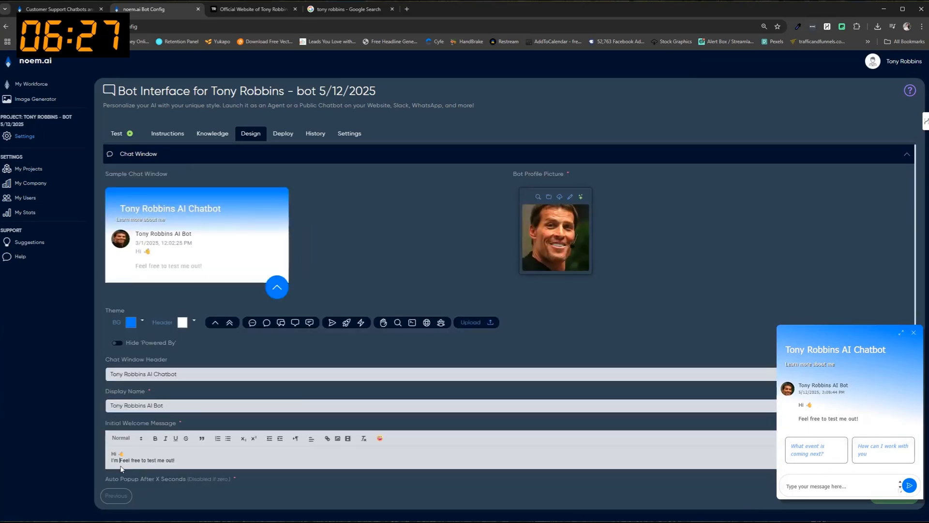
pyautogui.write('tual assistan')
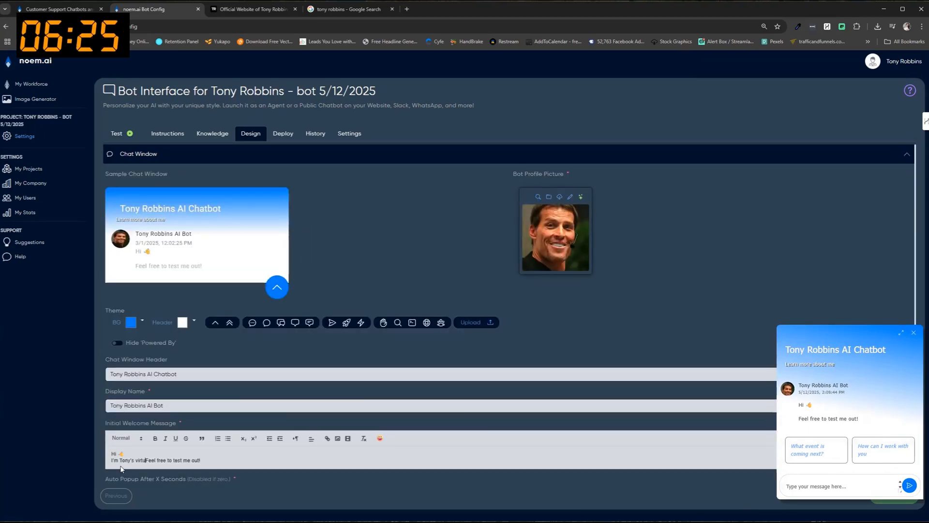
pyautogui.write('t.')
pyautogui.moveTo(174, 460); pyautogui.dragTo(245, 461)
pyautogui.write('Ask me anything you want to know about Tony or his progr')
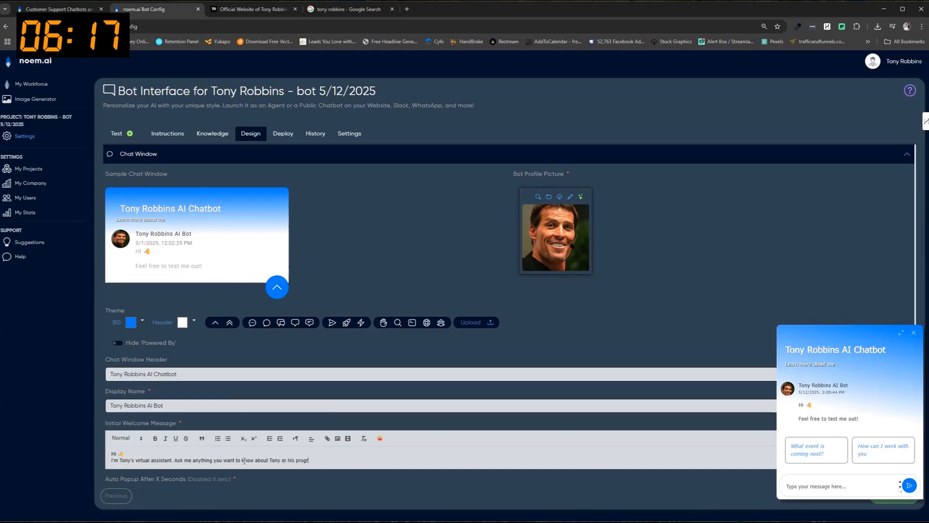
pyautogui.write('as')
pyautogui.press('BackSpace')
# Save the new welcome message and ask the test chat 'How can I work with you?'.
pyautogui.click(913, 333)
pyautogui.click(888, 498)
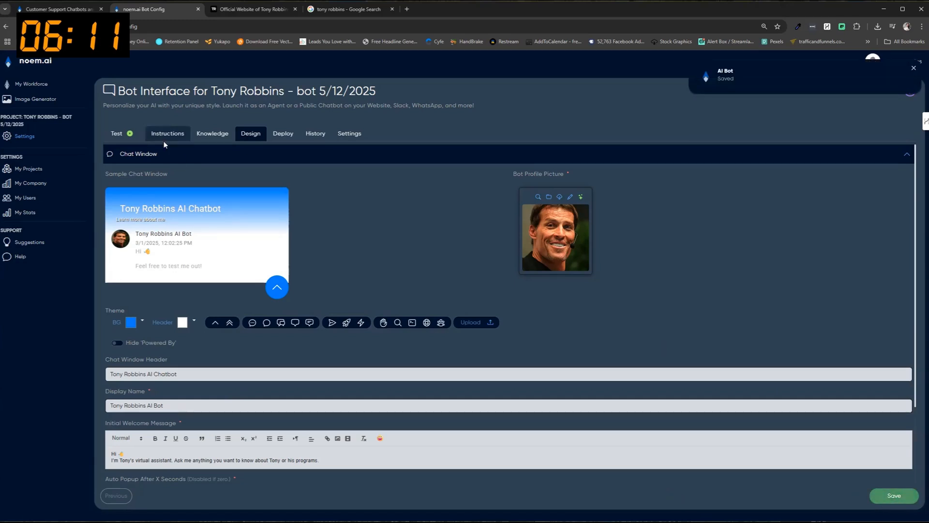
pyautogui.click(125, 134)
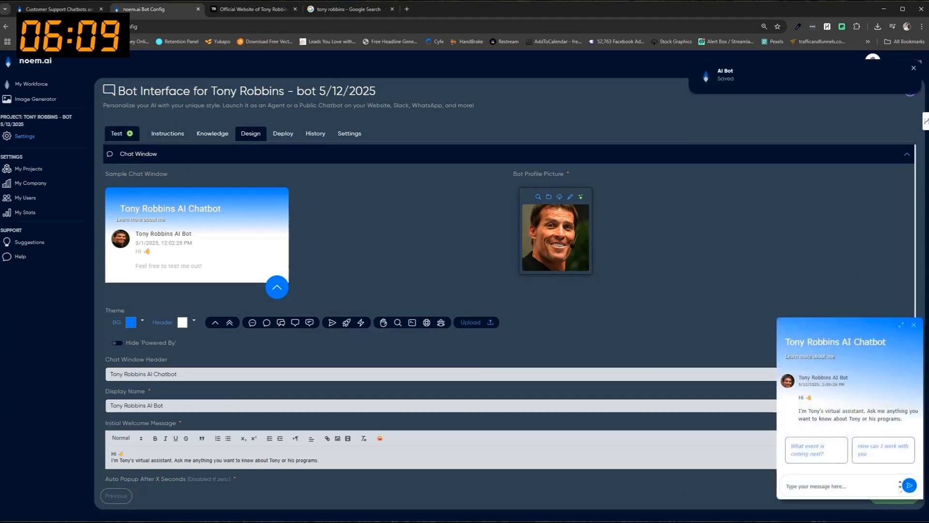
pyautogui.click(882, 450)
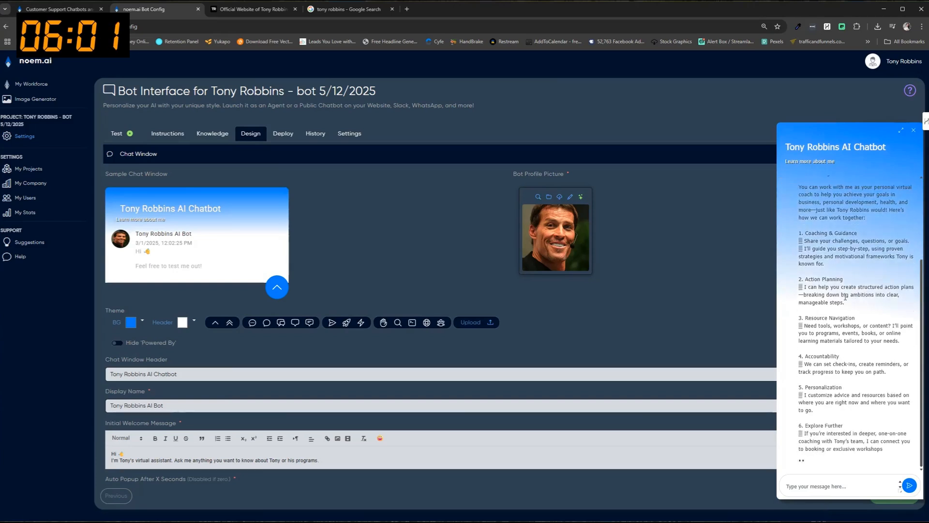
pyautogui.click(212, 134)
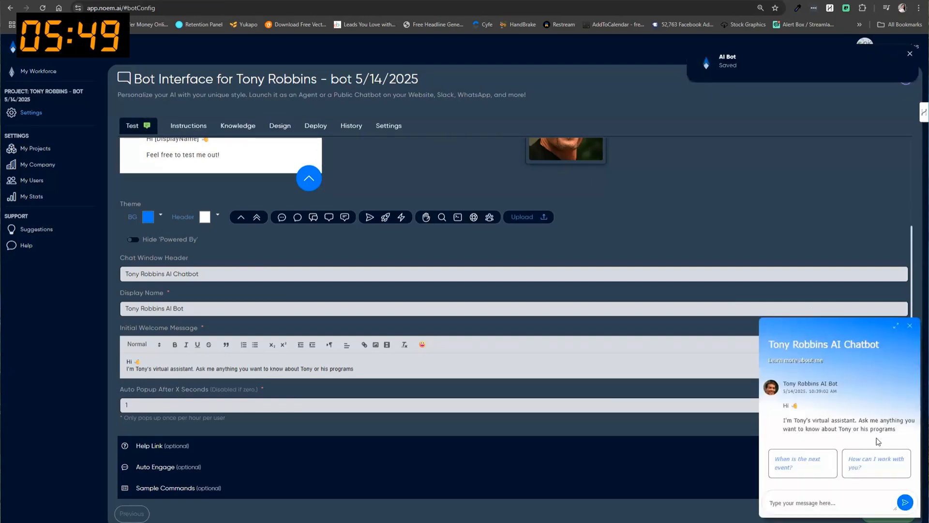
# Embed the copied YouTube video link in the welcome message and save the bot.
pyautogui.click(910, 326)
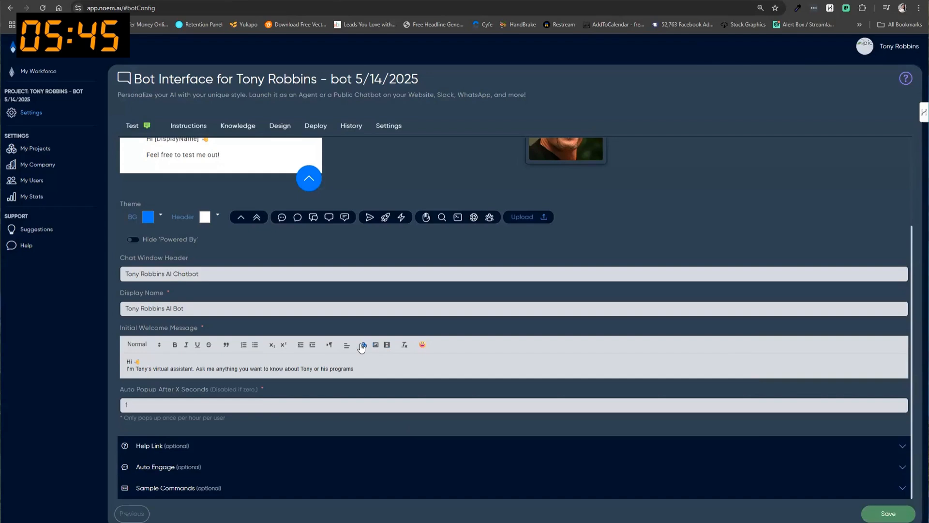
pyautogui.click(388, 345)
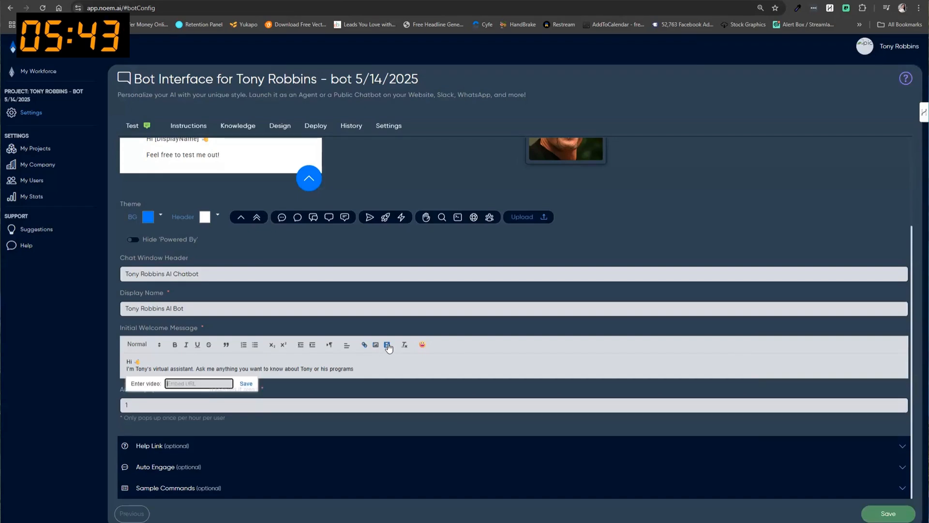
pyautogui.hotkey('ctrl', 'v')
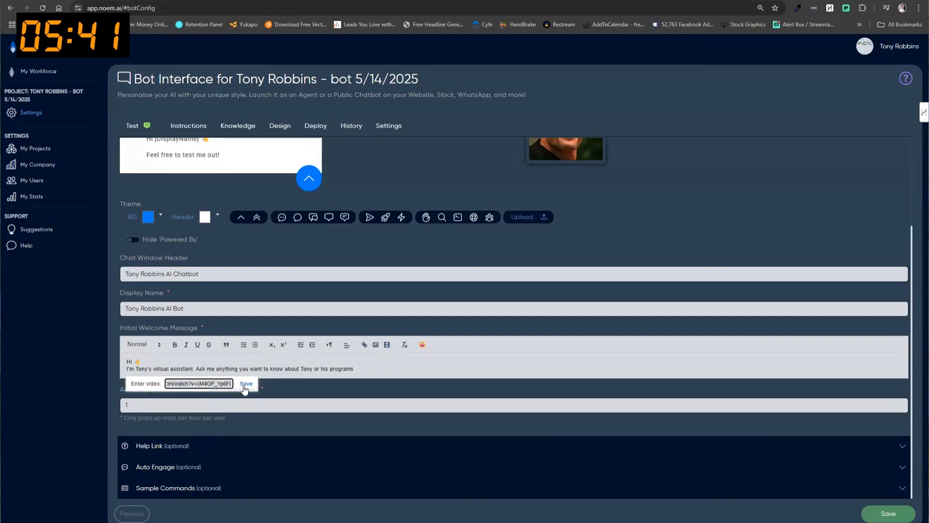
pyautogui.click(246, 383)
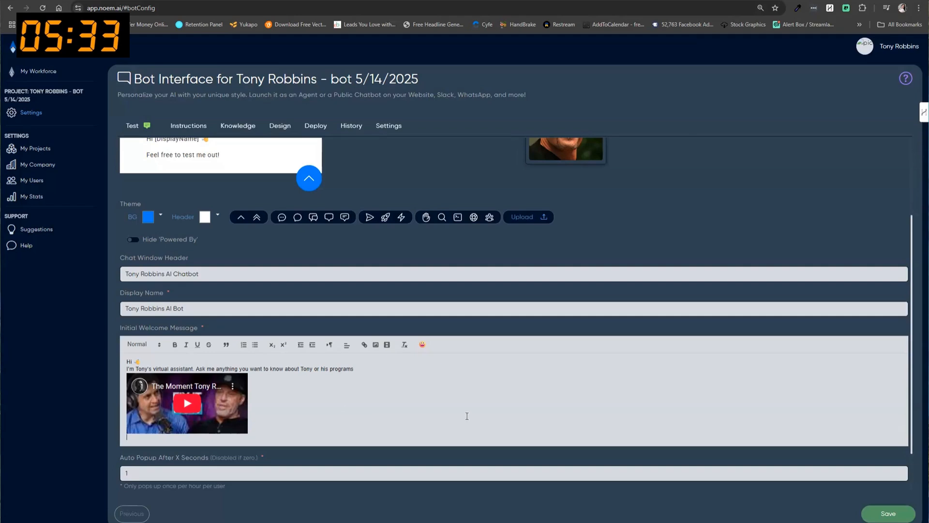
pyautogui.click(877, 520)
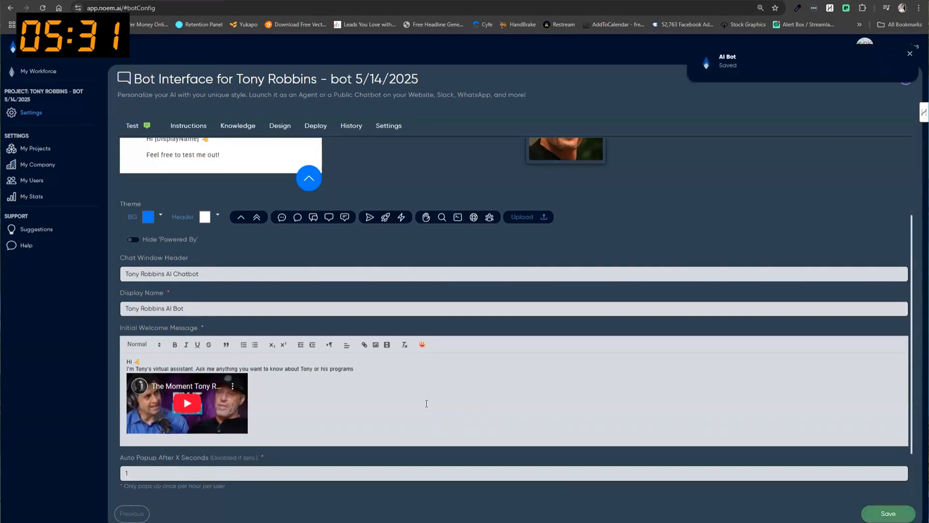
pyautogui.click(135, 127)
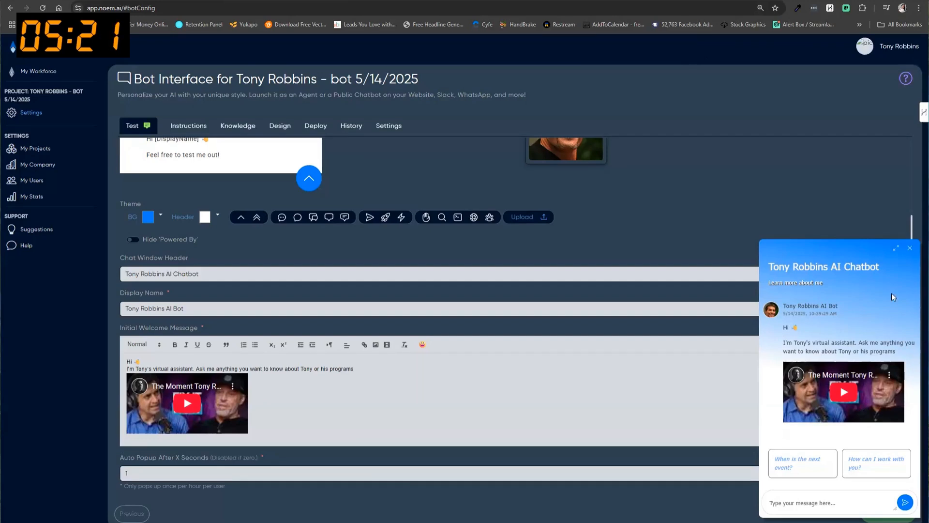
pyautogui.click(910, 248)
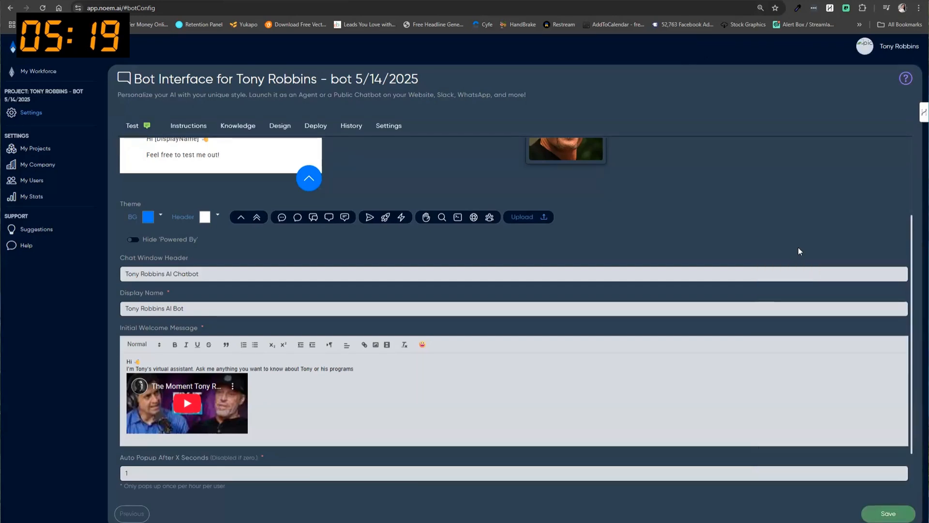
pyautogui.scroll(3, 798, 248)
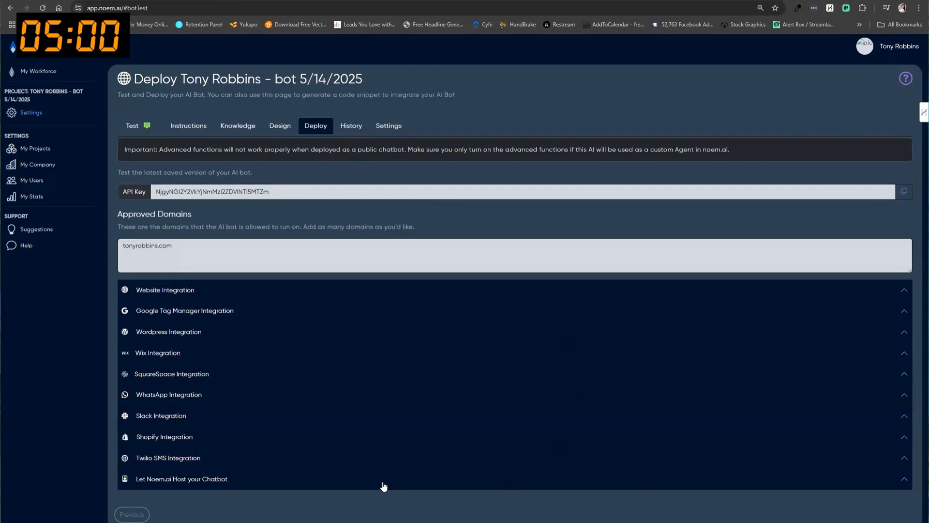
# Open the hosted chatbot site settings on the Deploy tab and select the Aurora theme.
pyautogui.click(388, 479)
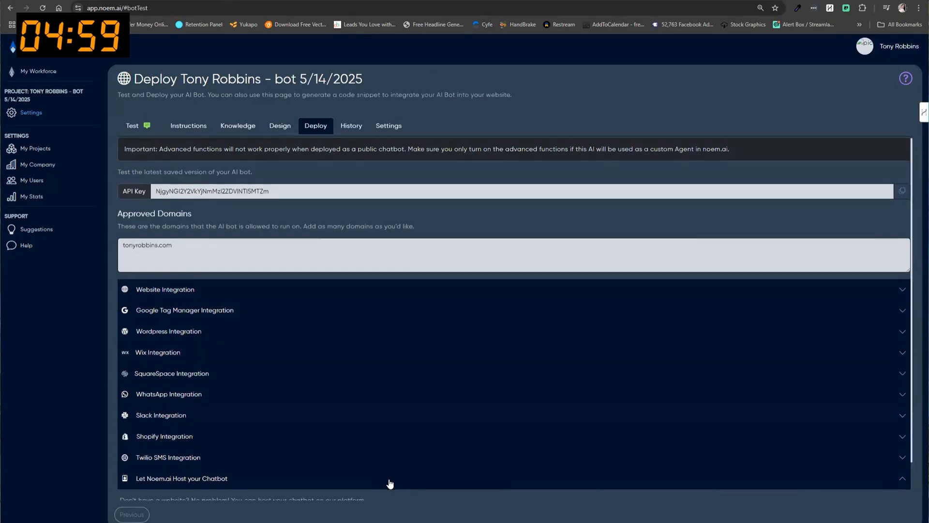
pyautogui.scroll(-1, 390, 484)
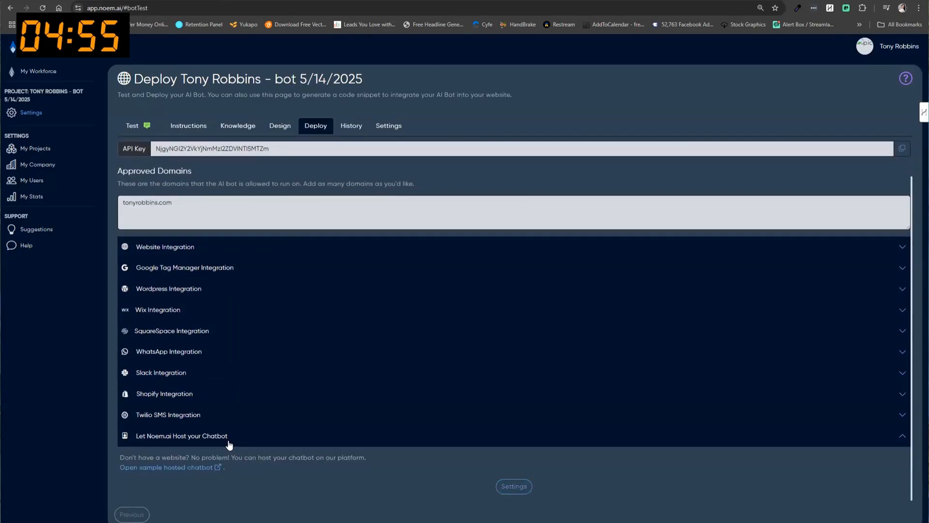
pyautogui.click(514, 487)
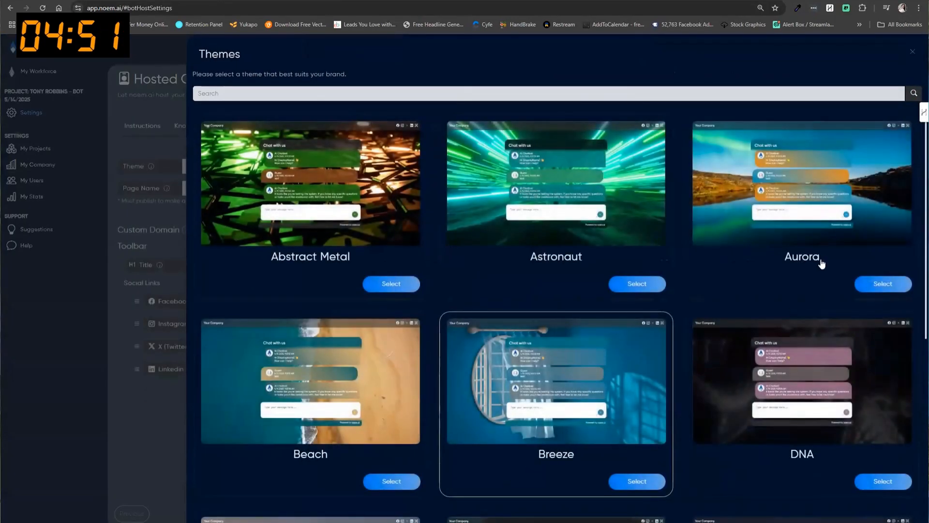
pyautogui.click(883, 284)
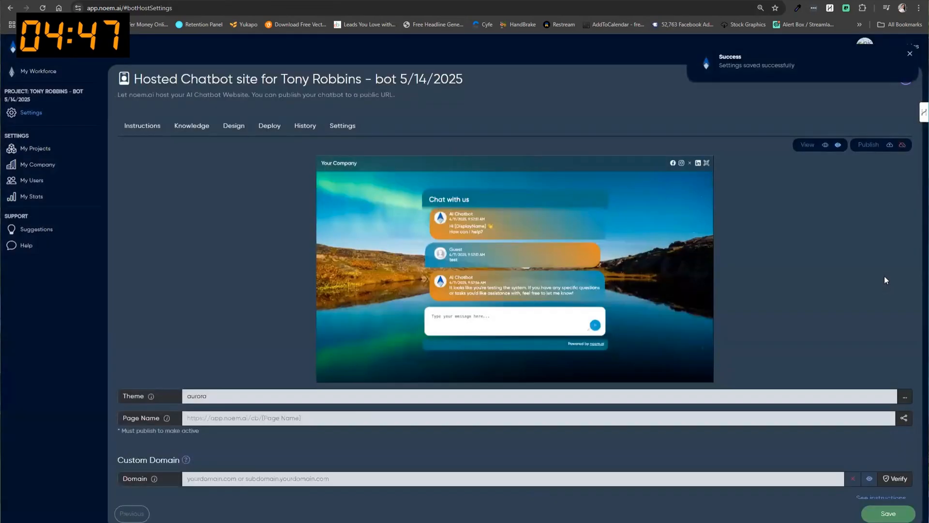
# Correct the hosted page name to 'tony-robbins' and preview the live page.
pyautogui.click(207, 436)
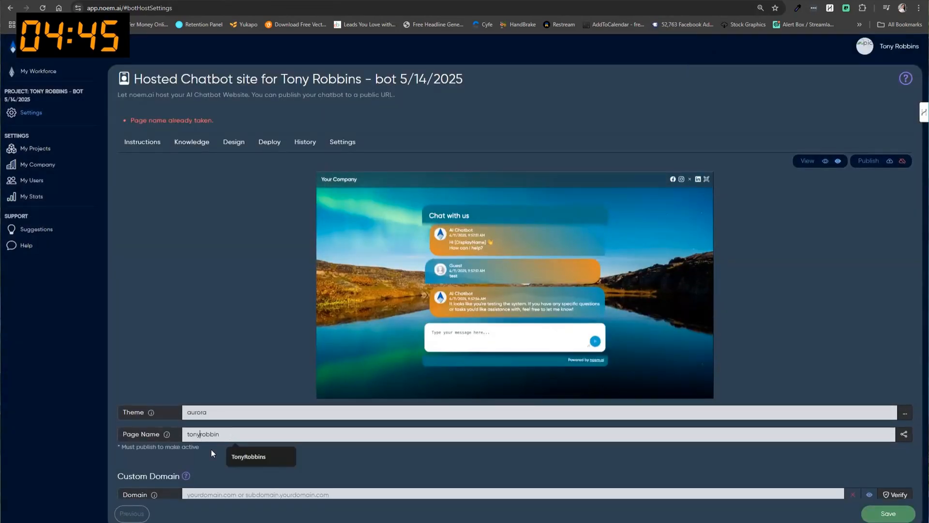
pyautogui.write('-')
pyautogui.press('End')
pyautogui.write('s')
pyautogui.click(889, 163)
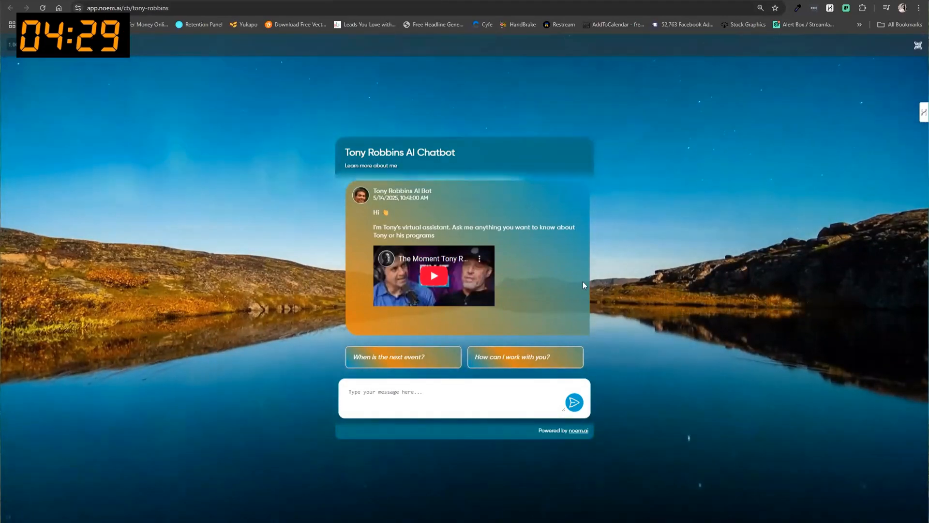
pyautogui.click(72, 1)
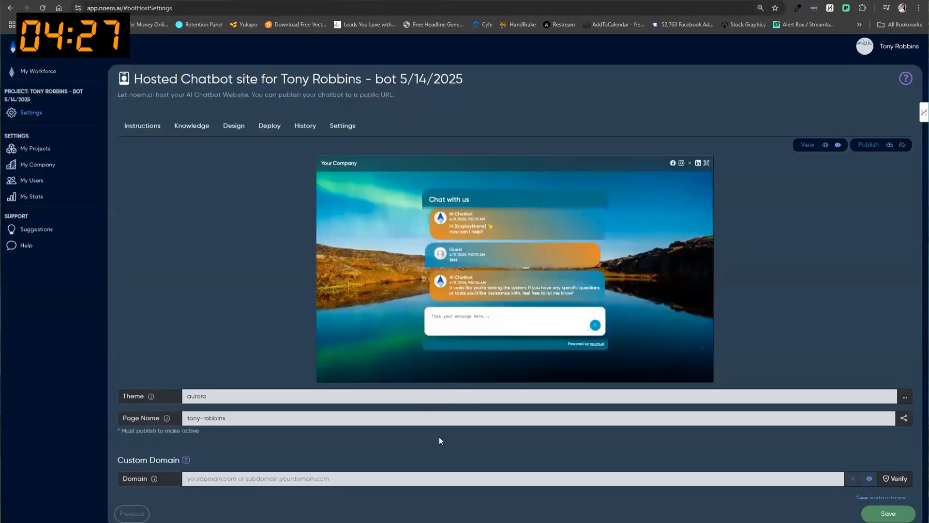
# Fill in the Facebook social link and save the hosted site settings.
pyautogui.scroll(-3, 440, 440)
pyautogui.click(293, 417)
pyautogui.click(297, 442)
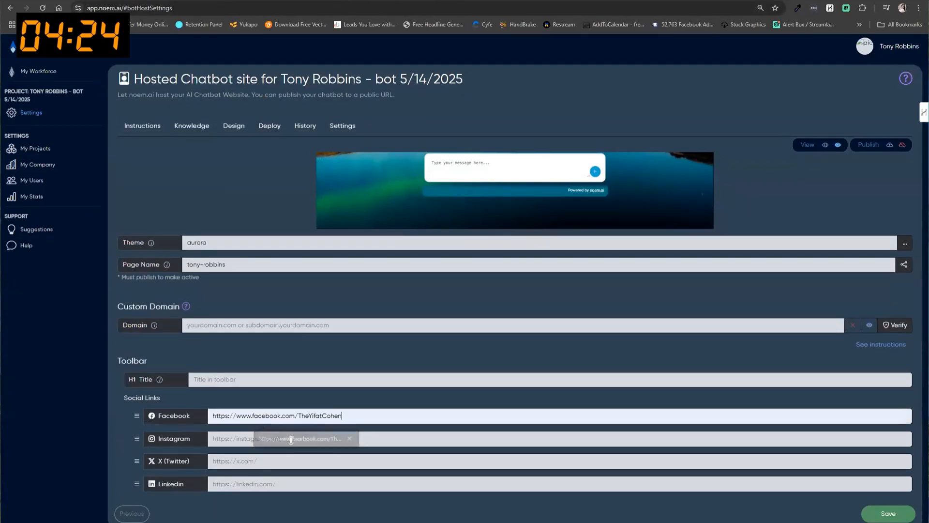
pyautogui.click(880, 519)
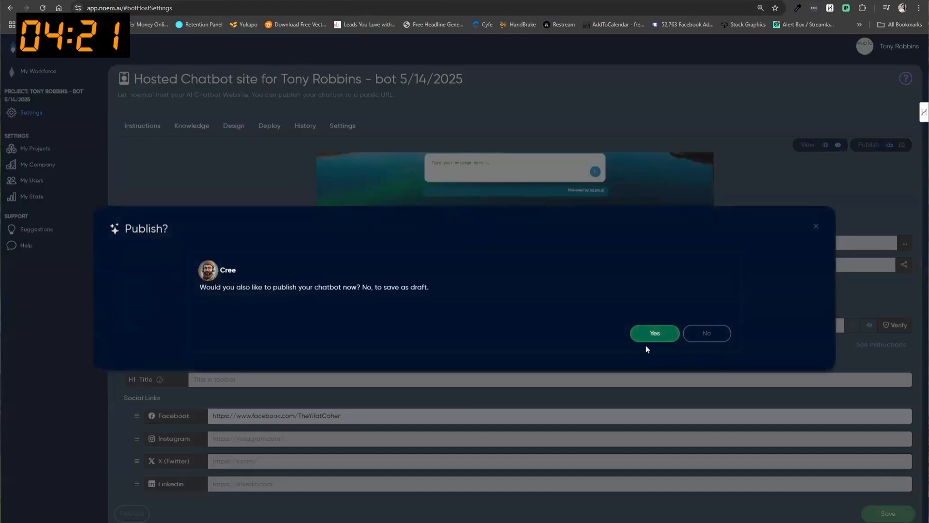
# Publish the hosted chatbot page at app.noem.ai/cb/tony-robbins and view its QR code.
pyautogui.click(646, 339)
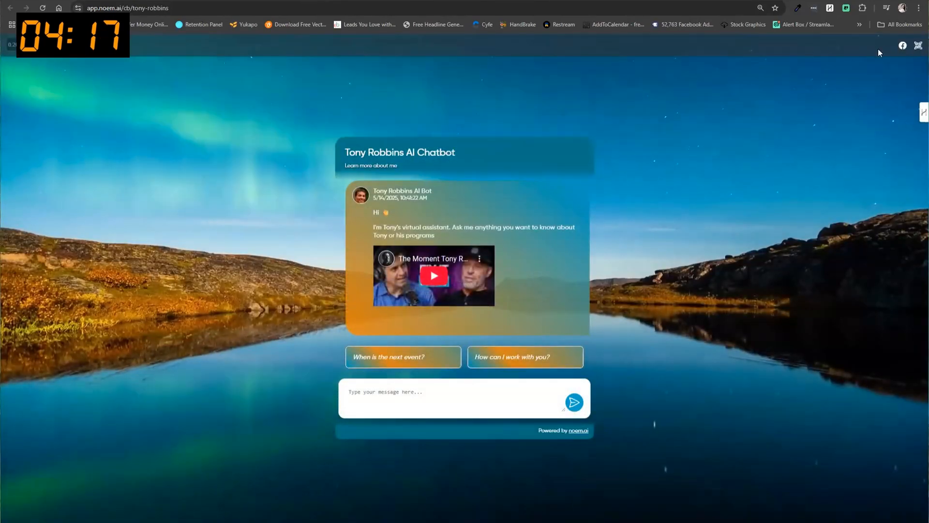
pyautogui.click(918, 46)
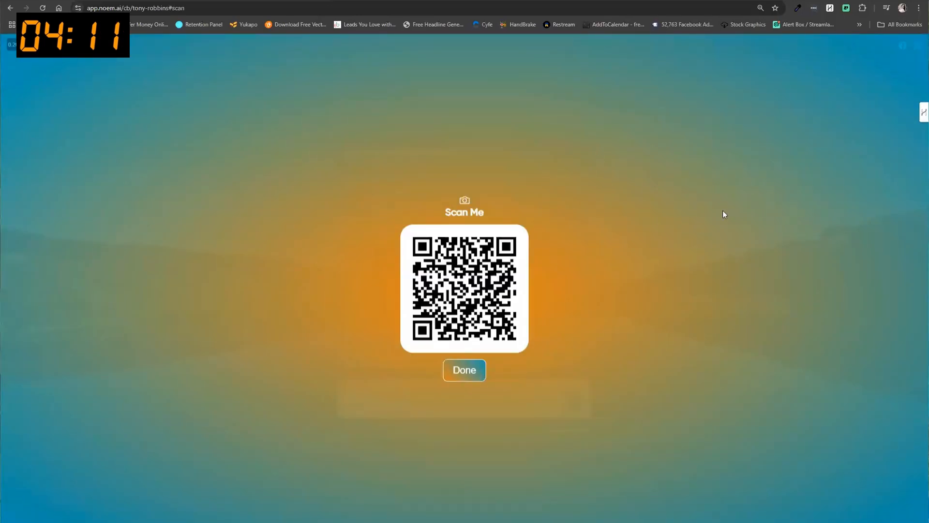
pyautogui.click(466, 63)
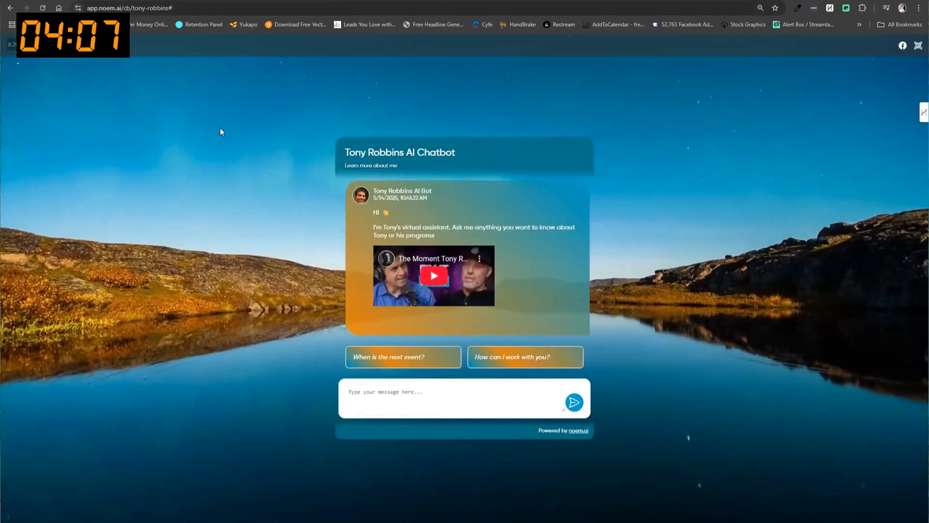
# Back in the hosted site settings, look over the Custom Domain help.
pyautogui.click(277, 1)
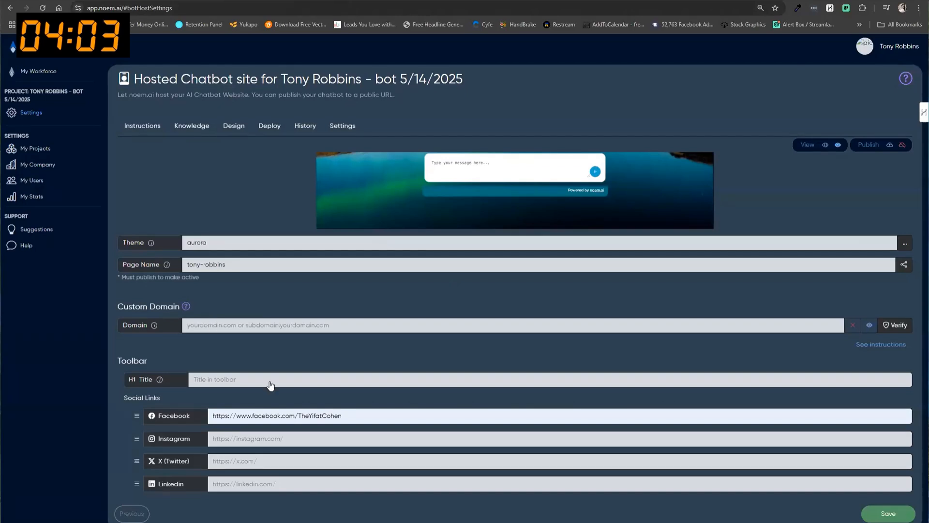
pyautogui.click(186, 307)
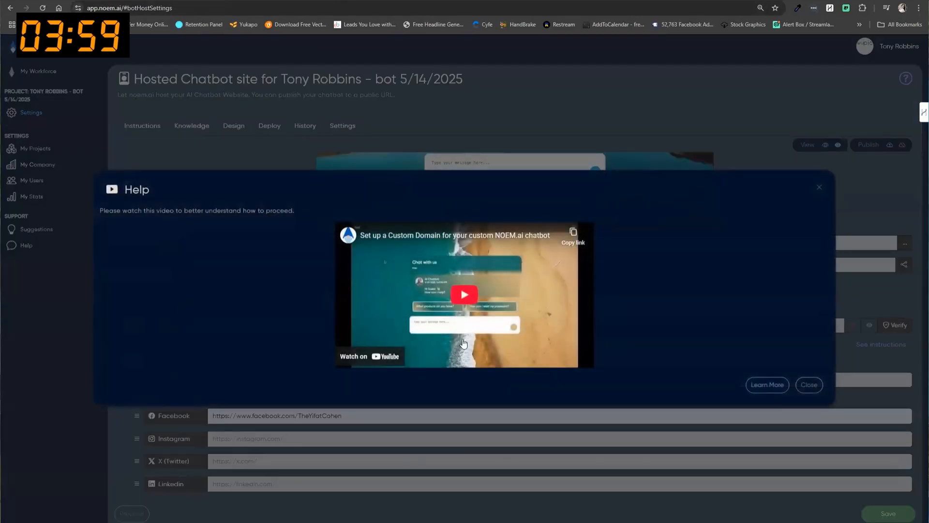
pyautogui.click(818, 189)
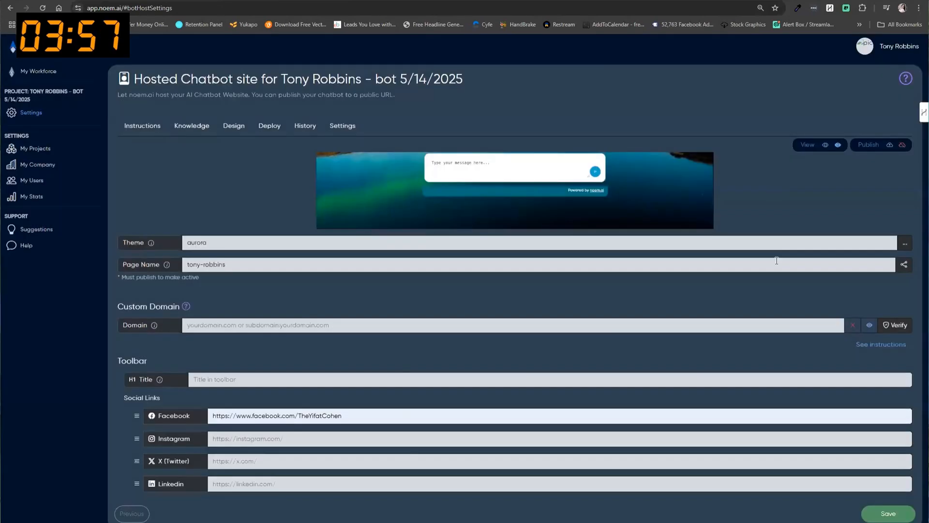